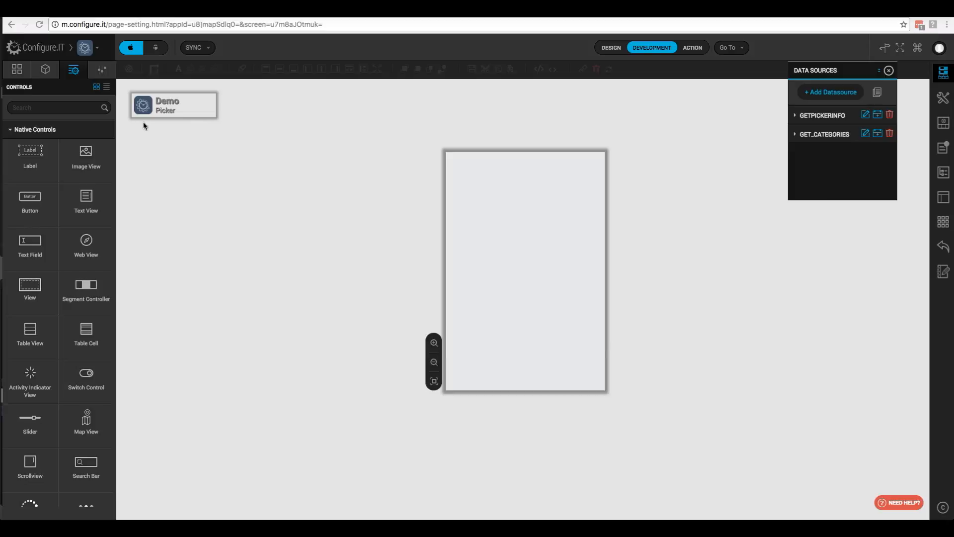
- Put the cursor in the Controls search box to look for picker controls
left_click(49, 108)
- Filter controls by 'picker' and debug GetPickerInfo to review its city and state JSON
type("picker")
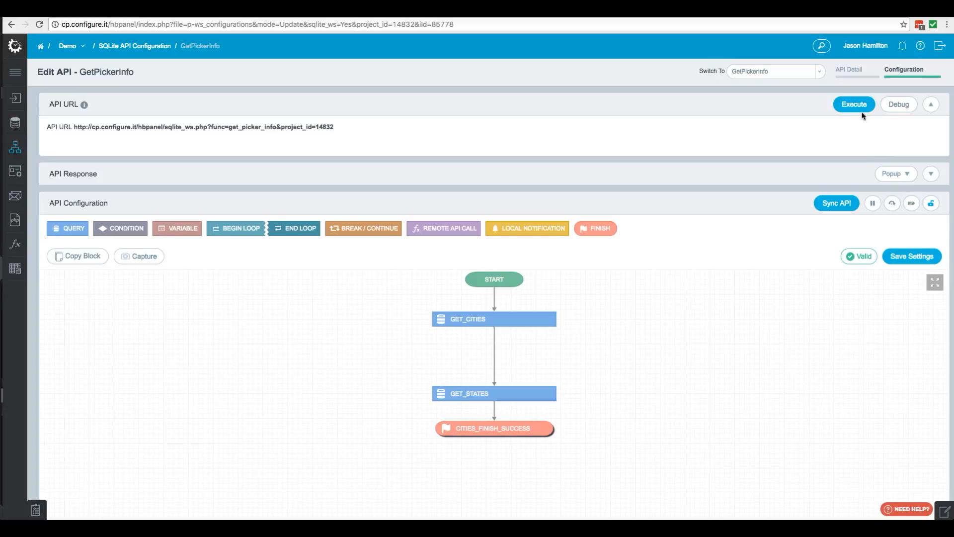
left_click(898, 105)
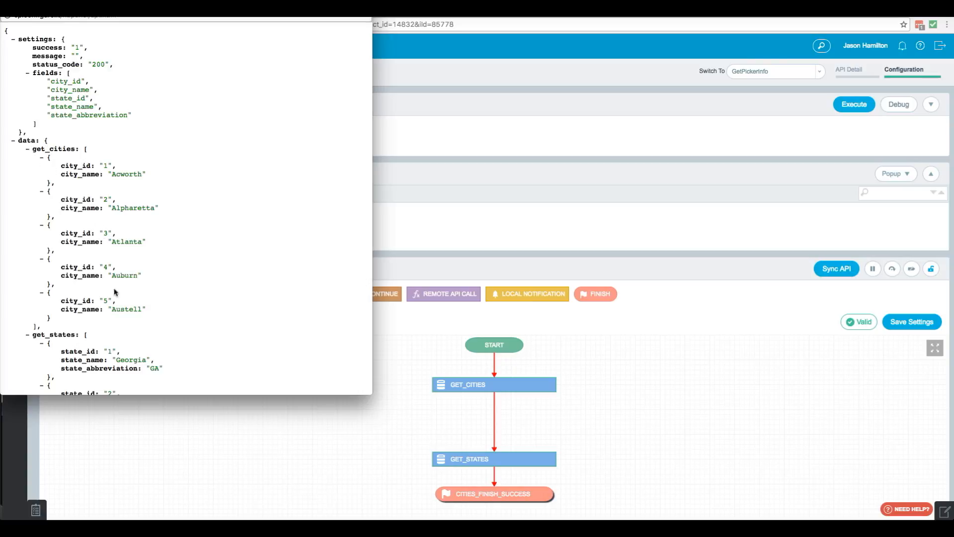
scroll(153, 294, "down", 3)
scroll(154, 293, "down", 2)
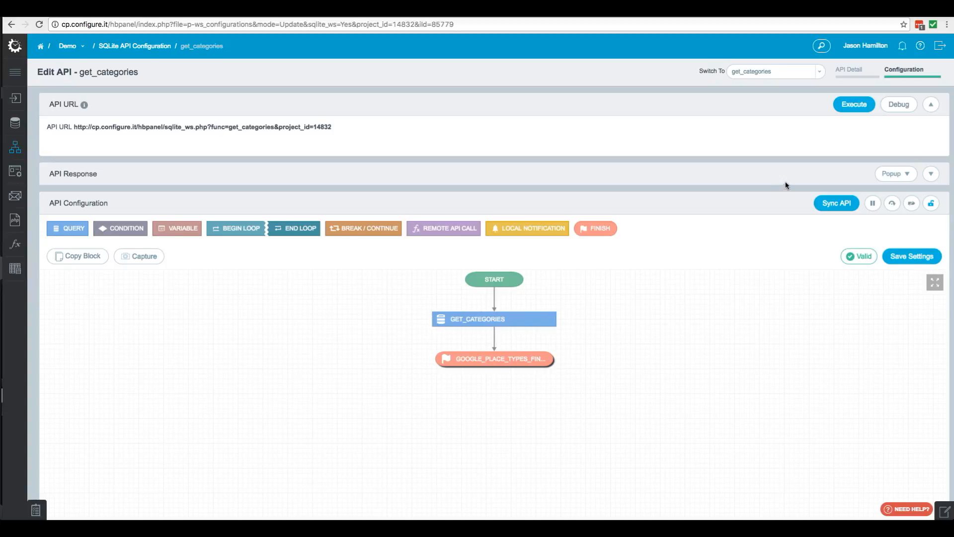
- Debug get_categories to inspect its category JSON, then close it and return to the designer
left_click(899, 104)
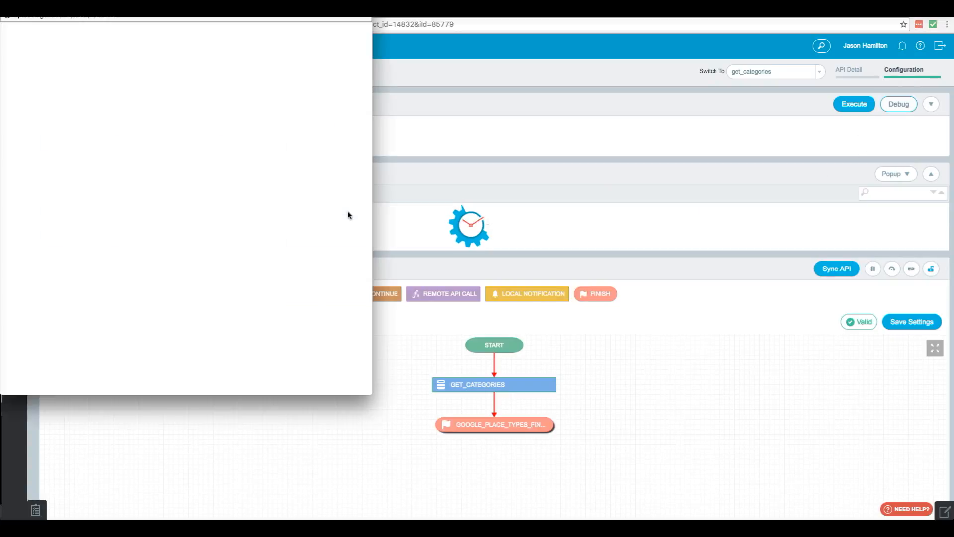
scroll(132, 263, "down", 2)
scroll(133, 263, "down", 4)
scroll(132, 263, "down", 4)
key("super+w")
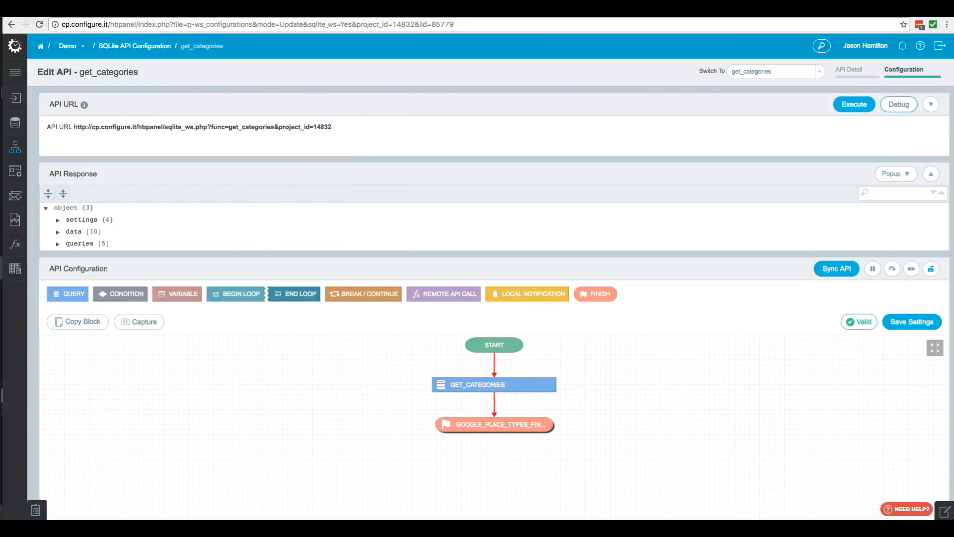
left_click(212, 10)
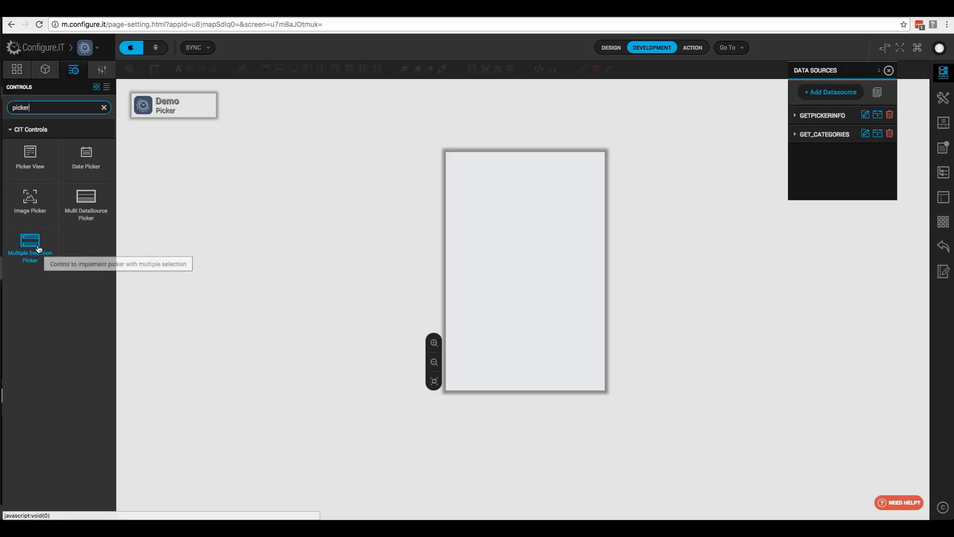
- Place a Multiple Selection Picker at X 10, Y 45, width 300, height 44, ID pckrMultipleSelection
left_click_drag(36, 248, 511, 181)
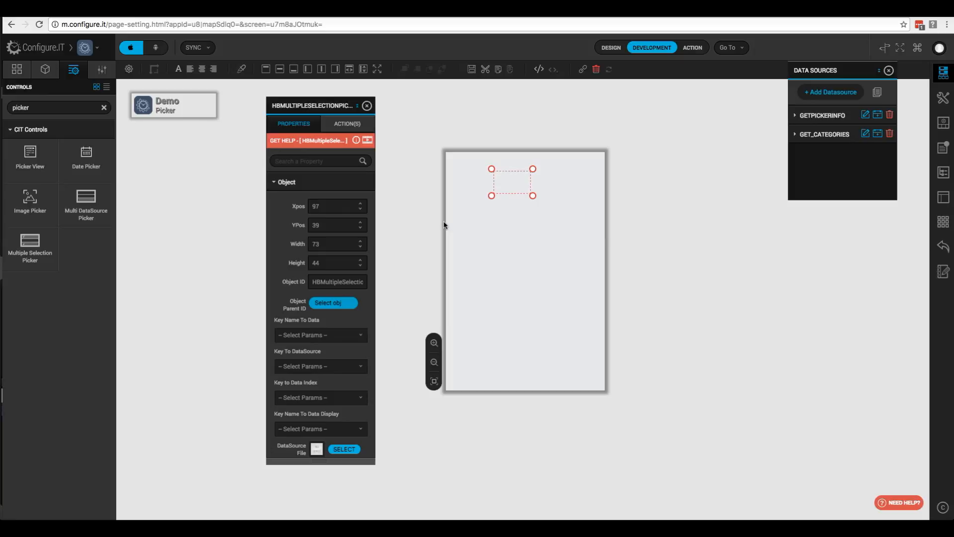
left_click(343, 207)
type("10")
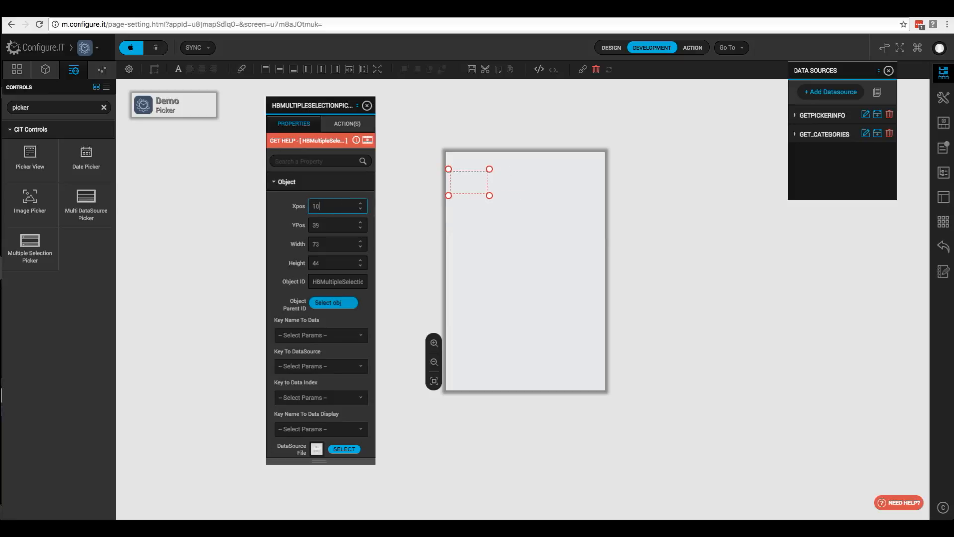
key("Tab")
type("45")
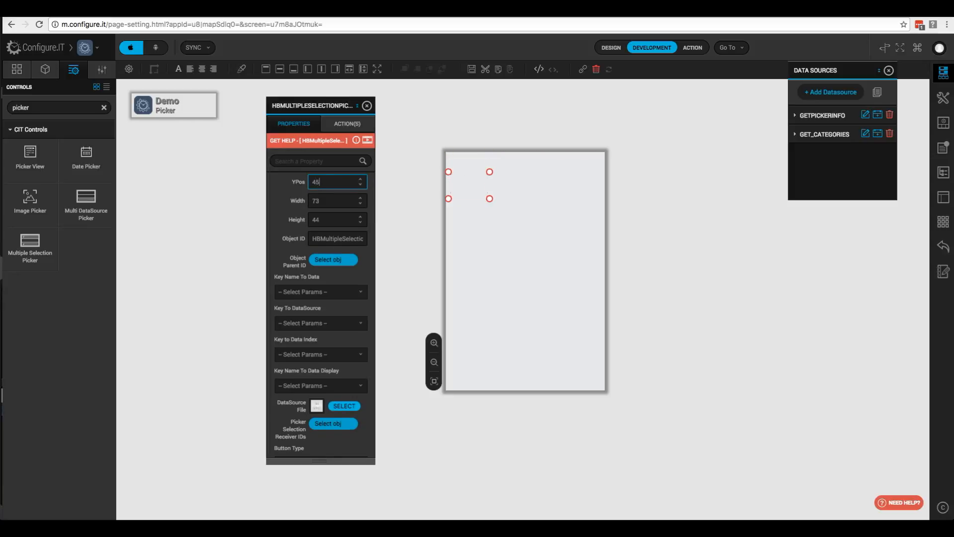
key("Tab")
type("300")
key("Tab")
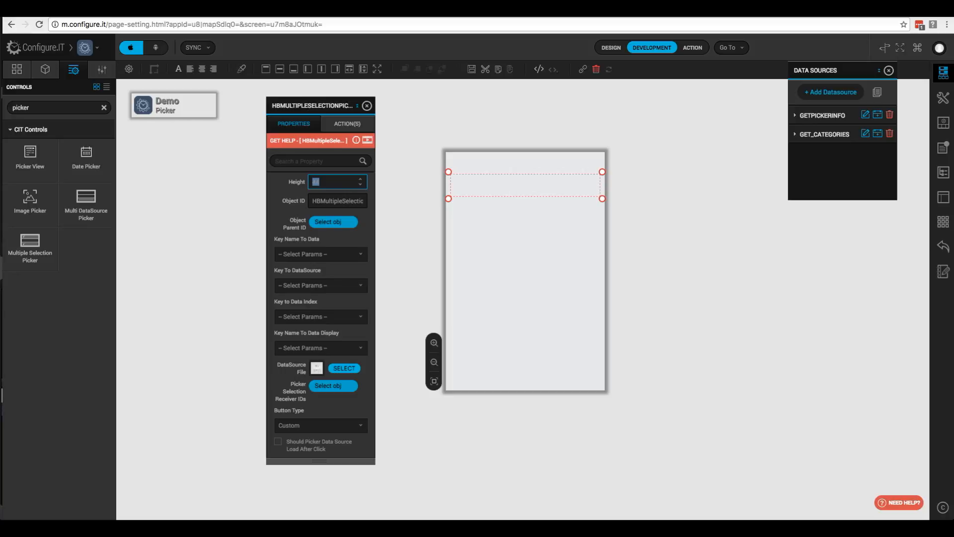
key("Tab")
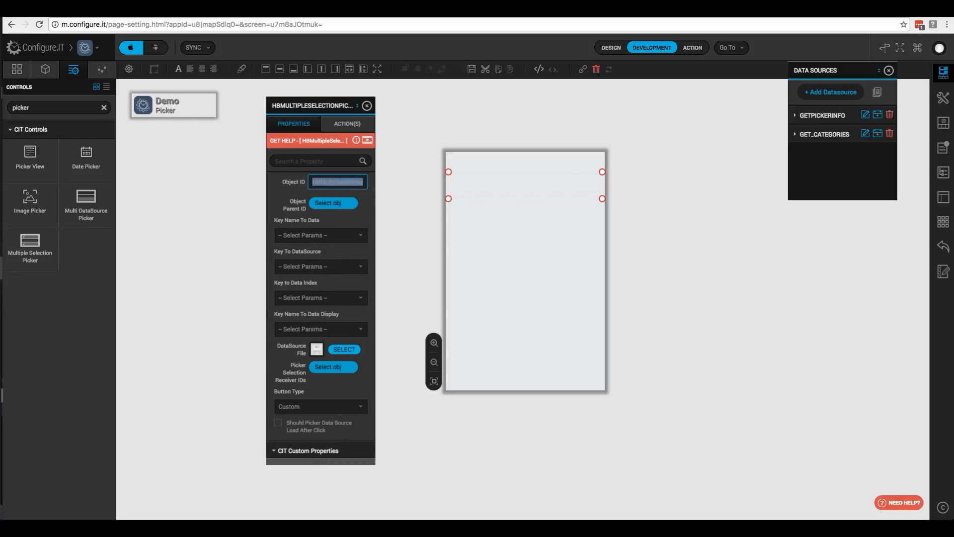
type("p")
type("c")
type("kr")
type("MultipleSe")
type("lection")
- Choose category_name from GET_CATEGORIES as the picker's Key Name To Data
left_click(332, 241)
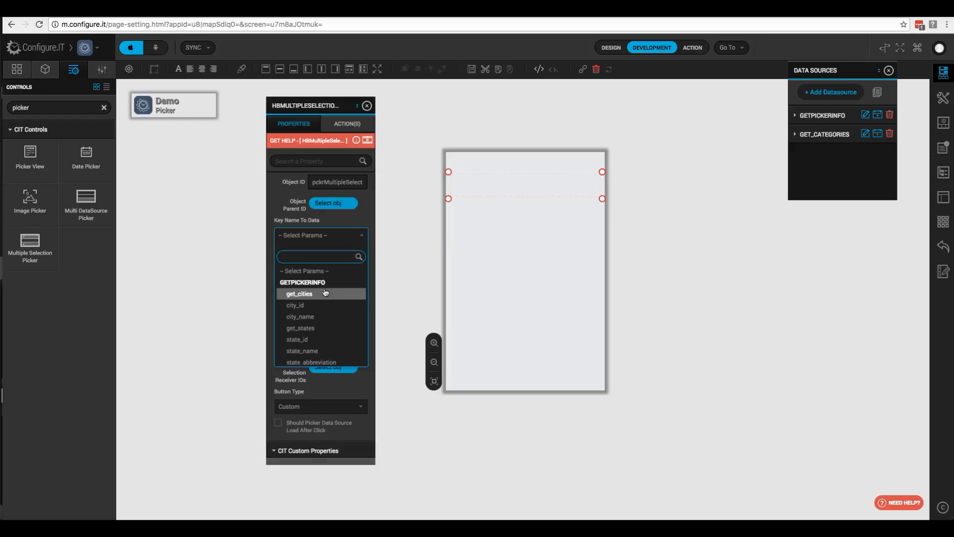
scroll(323, 303, "down", 3)
scroll(322, 307, "down", 1)
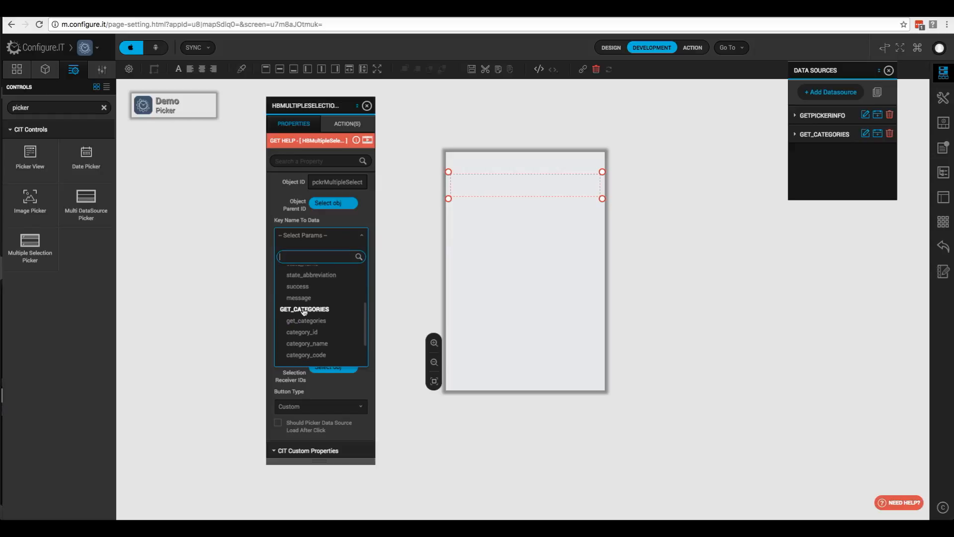
left_click(316, 346)
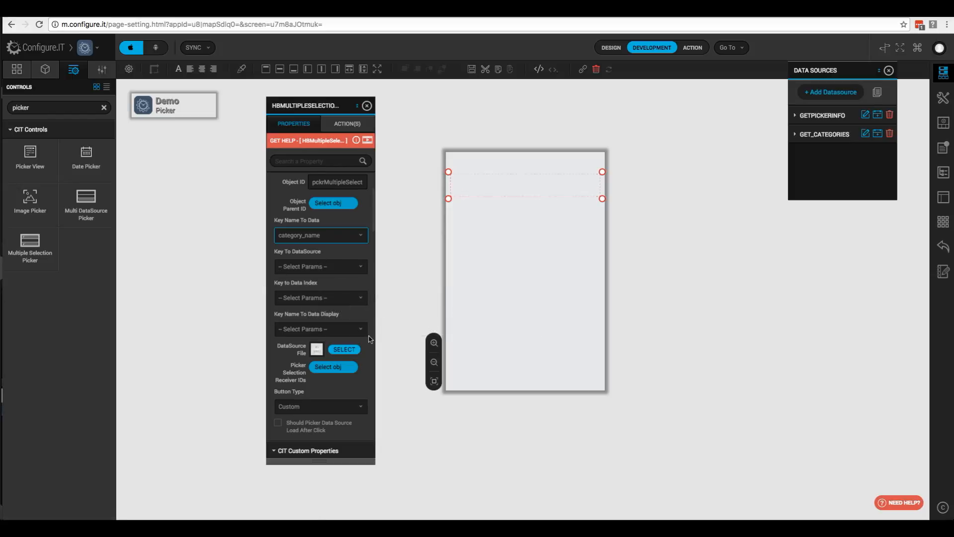
scroll(349, 331, "down", 2)
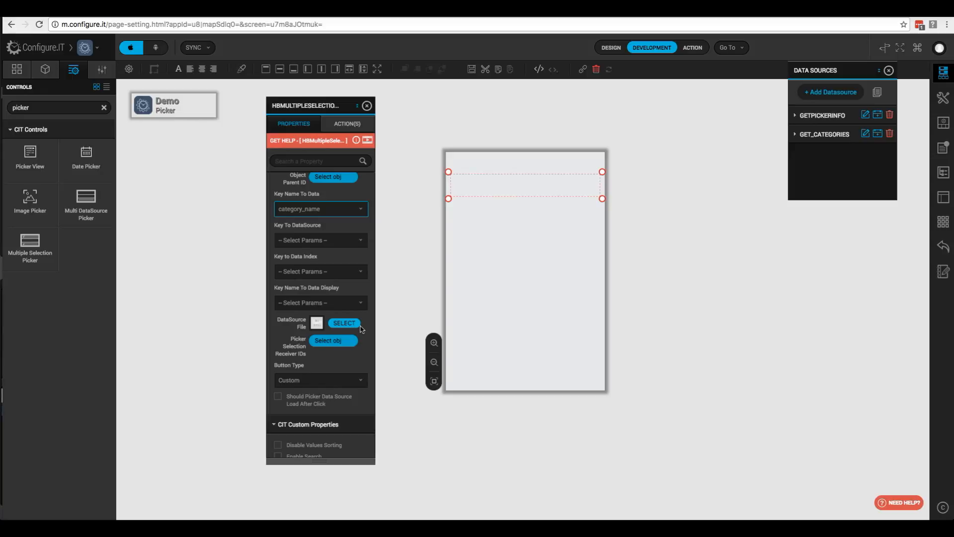
scroll(338, 353, "down", 2)
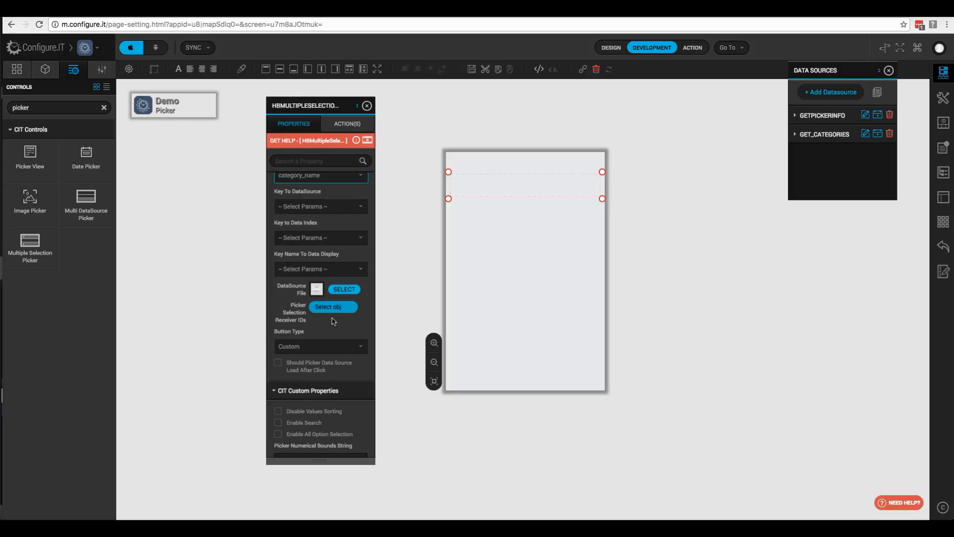
- Search the controls for 'label' and drop a Label onto the canvas
double_click(79, 109)
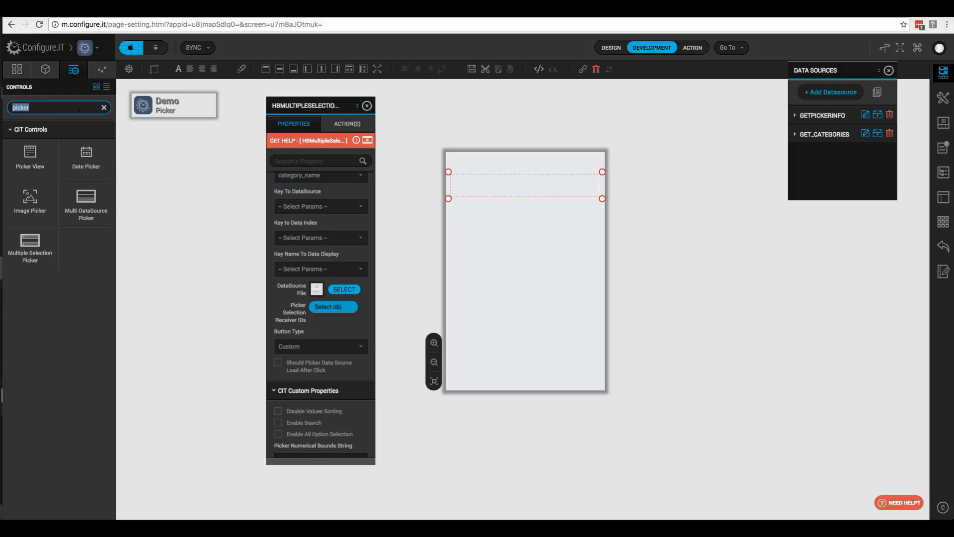
key("BackSpace")
type("label")
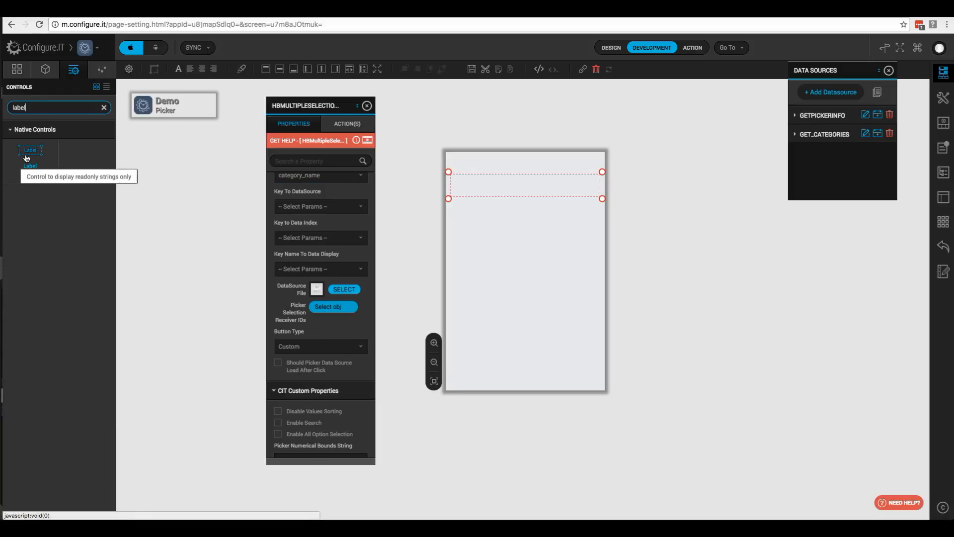
left_click_drag(28, 152, 473, 191)
- Set the label to X 10, width 320, height 44, ID lblMultipleSelection
left_click(338, 207)
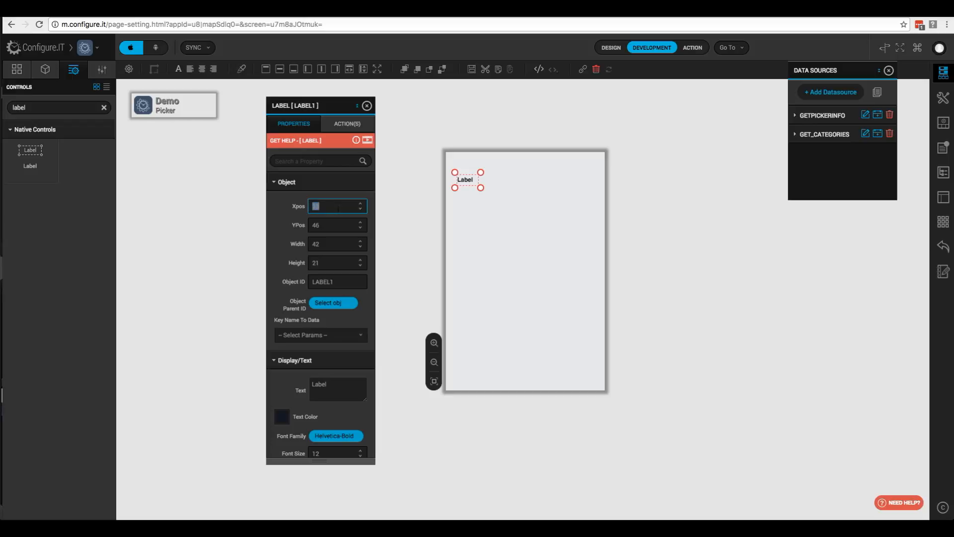
type("10")
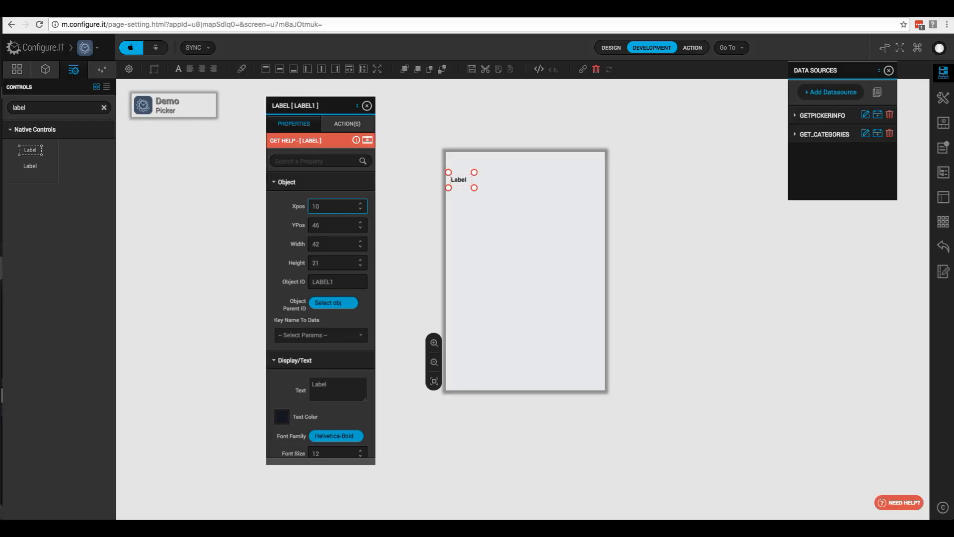
key("Tab")
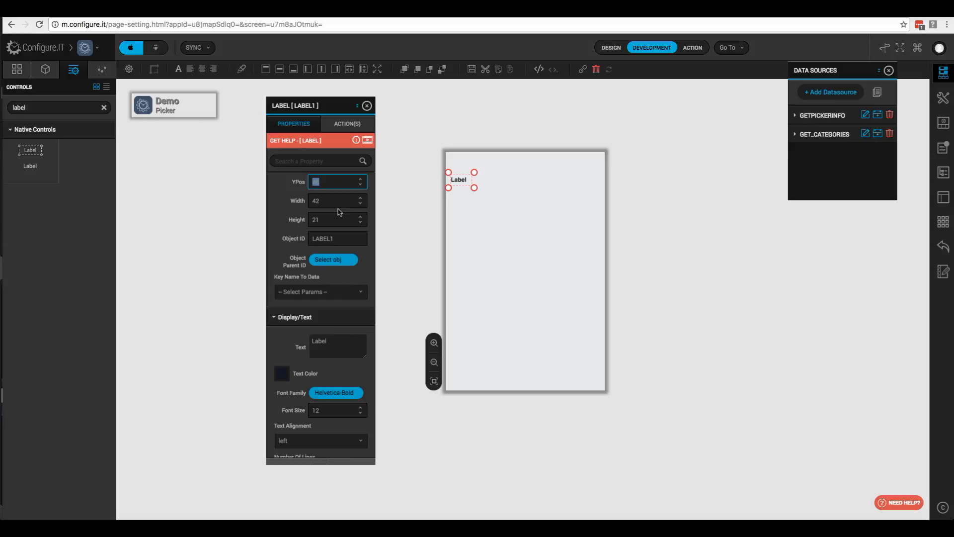
key("Tab")
type("320")
key("Tab")
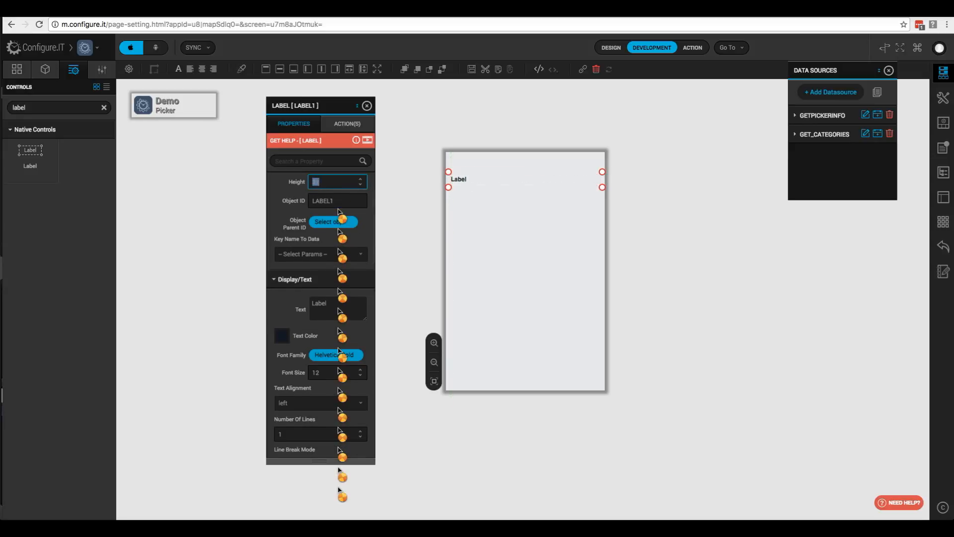
type("44")
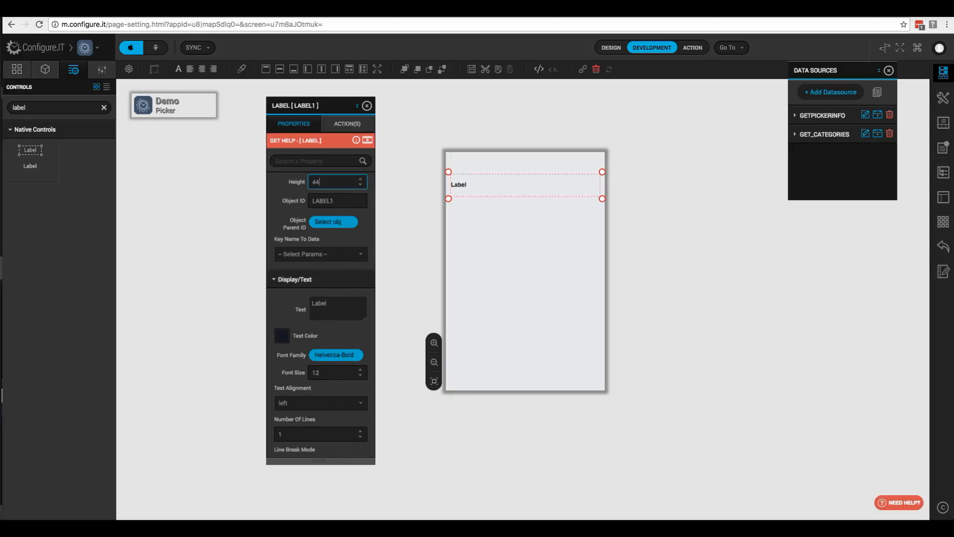
key("Tab")
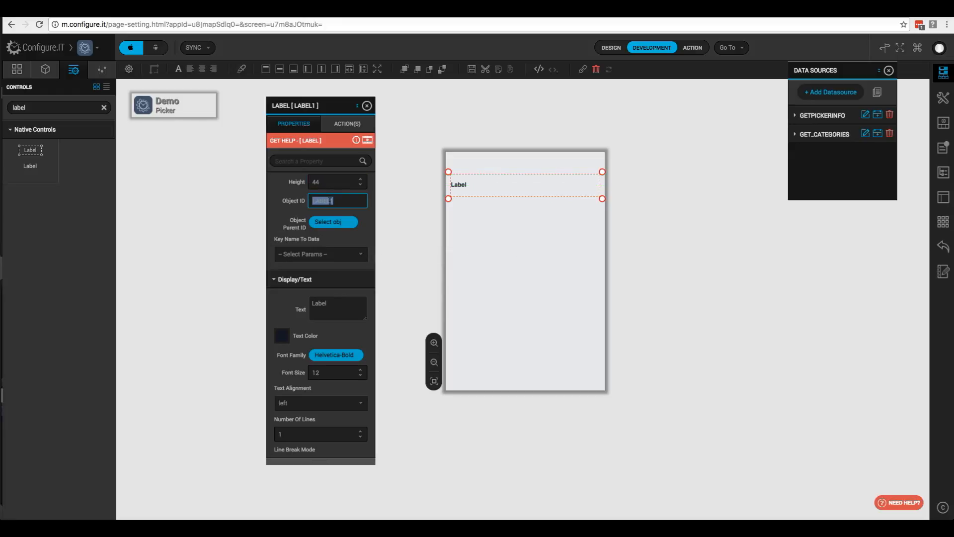
type("lbl")
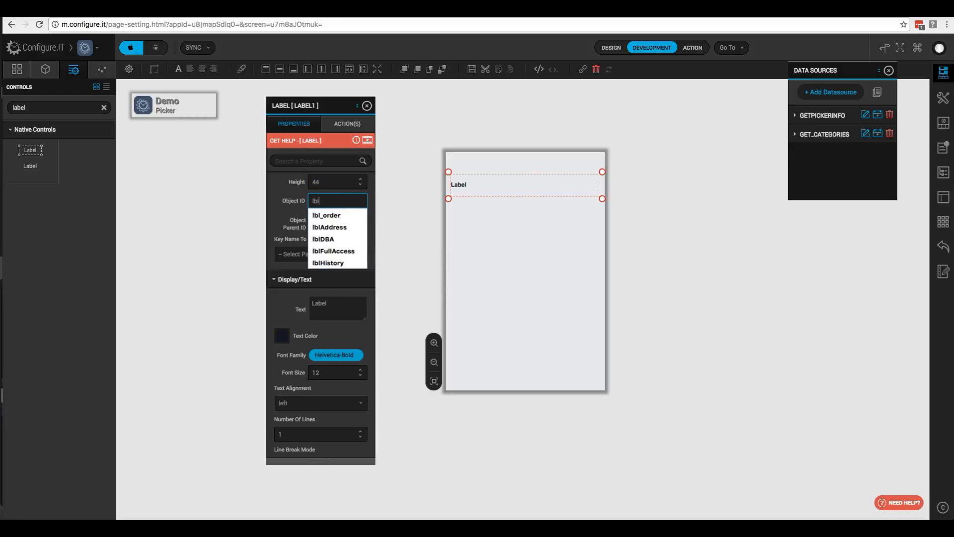
type("MultipleSelection")
left_click(45, 69)
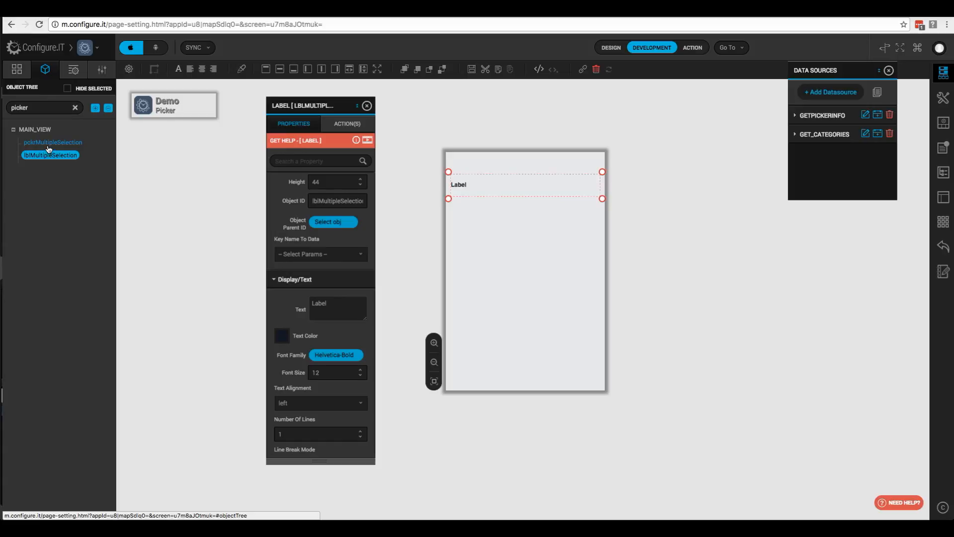
- Move the label above the picker, set its text to 'Select Category', and centre it
left_click_drag(43, 156, 48, 145)
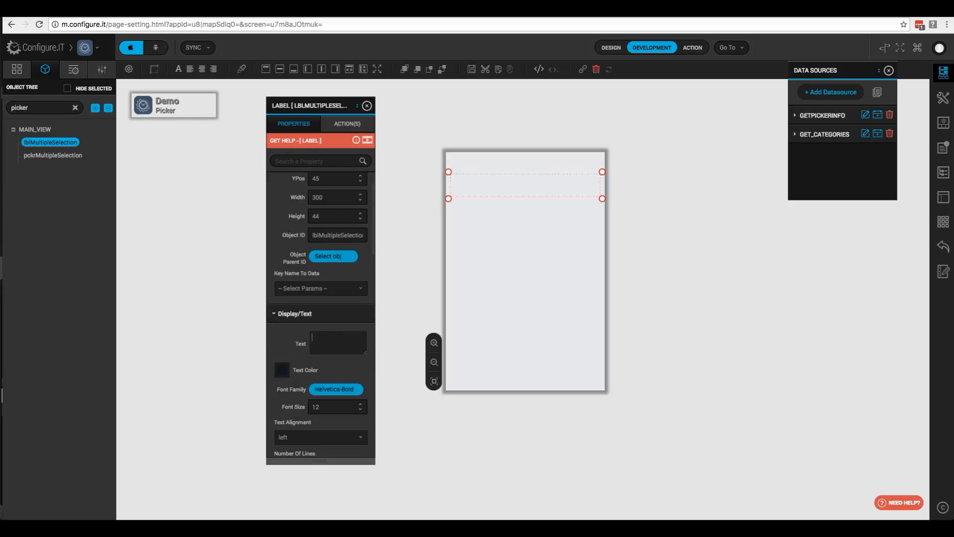
type("elect Category")
scroll(305, 376, "down", 3)
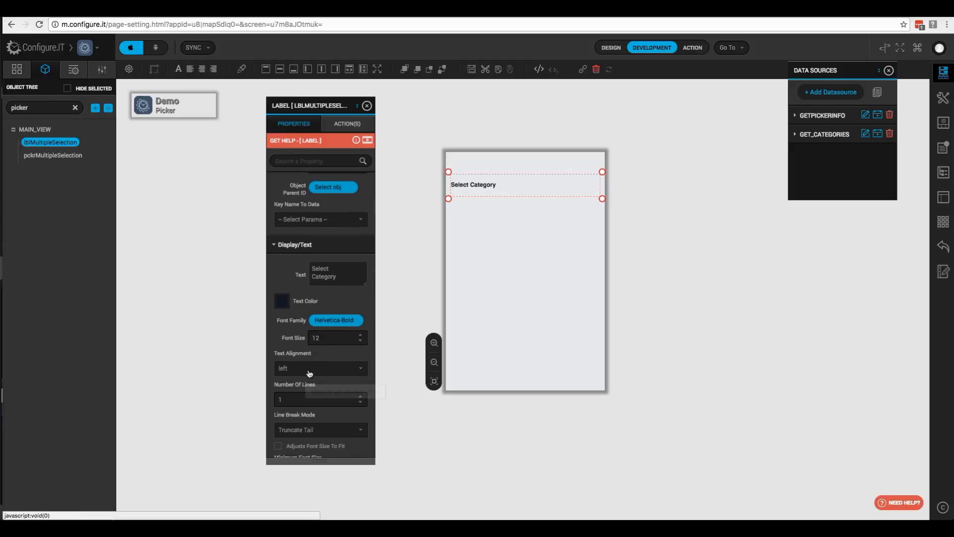
left_click(307, 370)
left_click(302, 416)
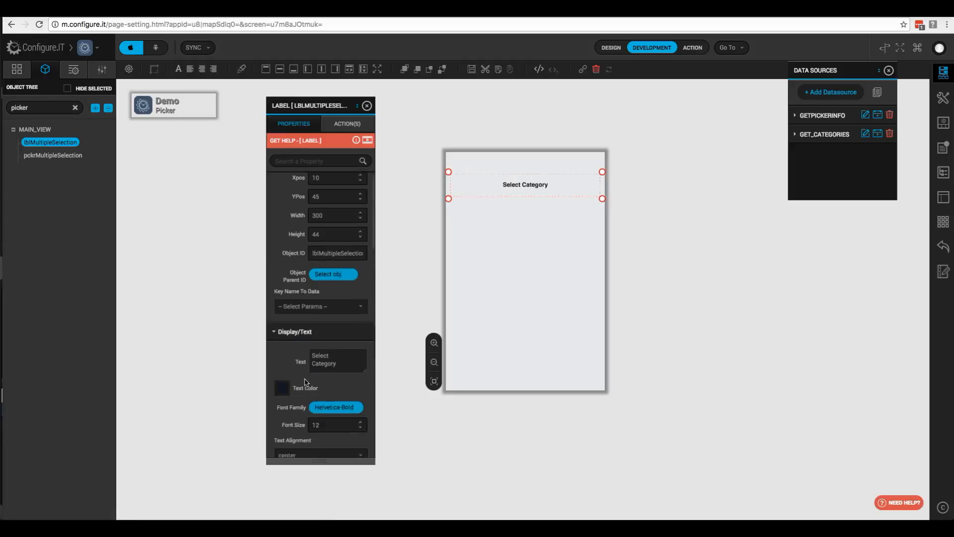
- Give the Select Category label a white (ffffff) background colour
scroll(306, 382, "down", 2)
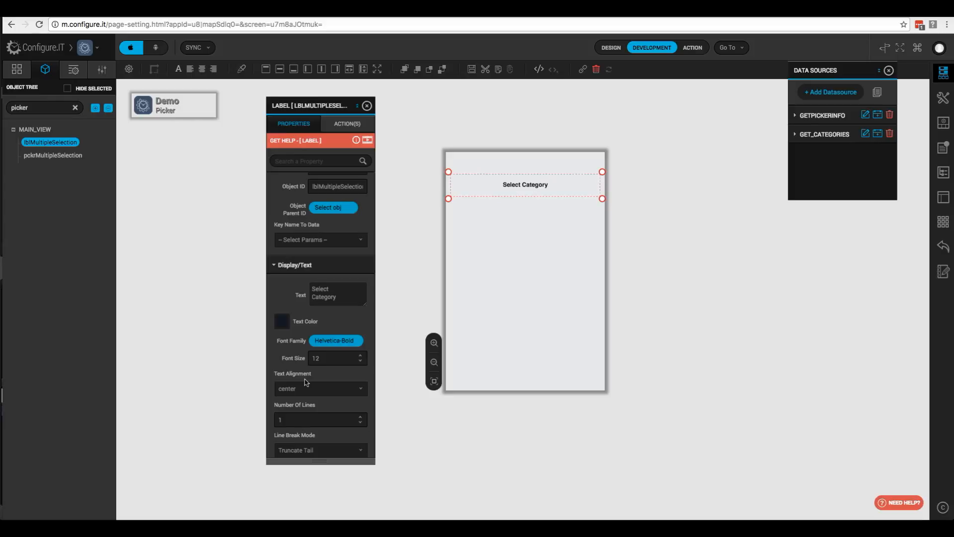
left_click(311, 163)
type("color")
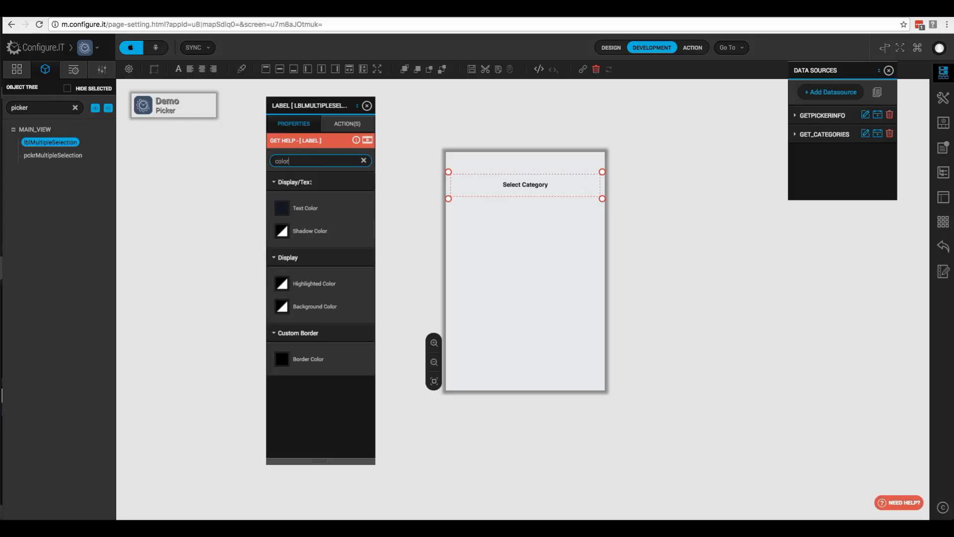
left_click(298, 314)
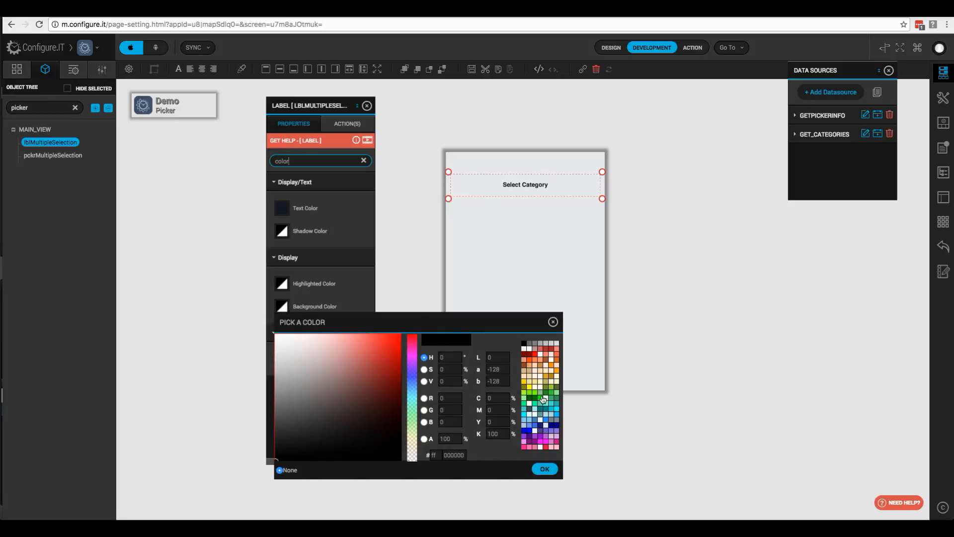
left_click(529, 354)
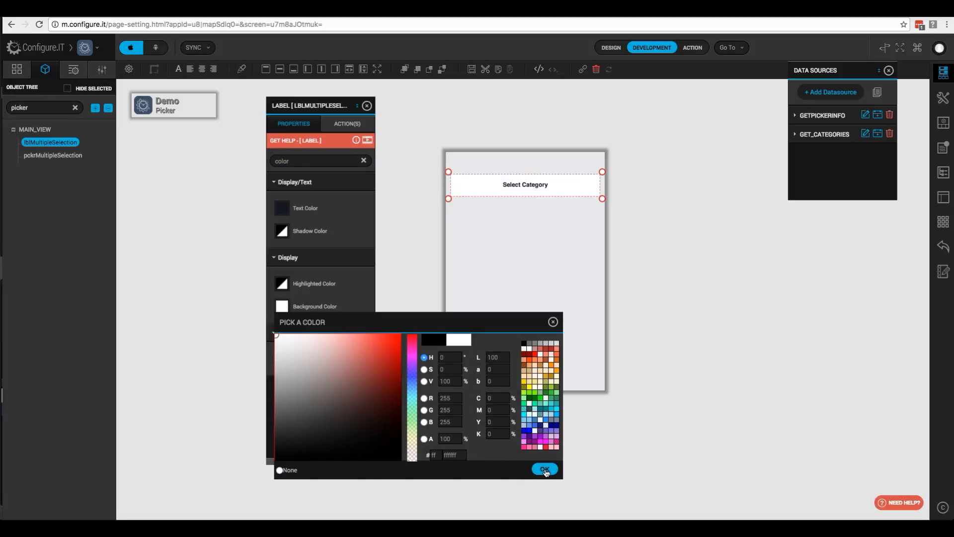
left_click(542, 470)
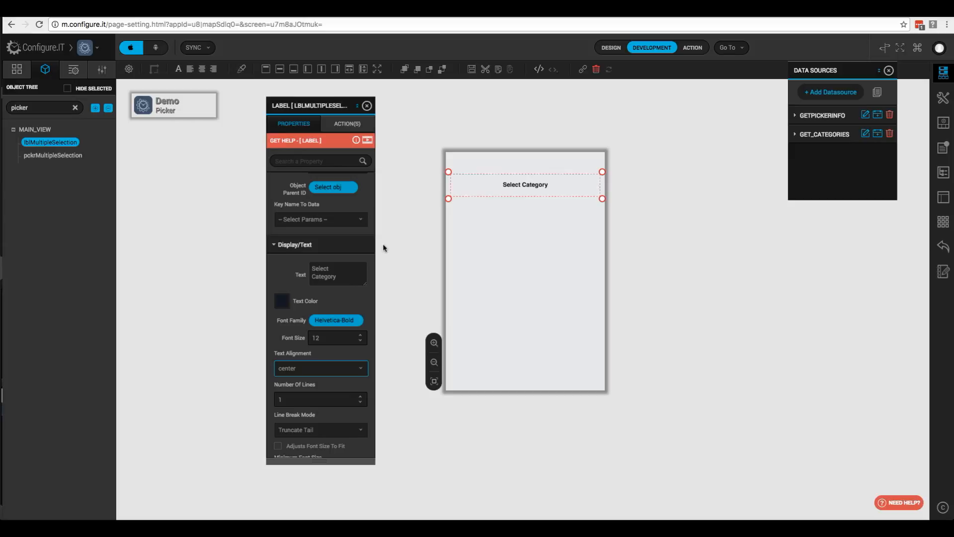
left_click(54, 156)
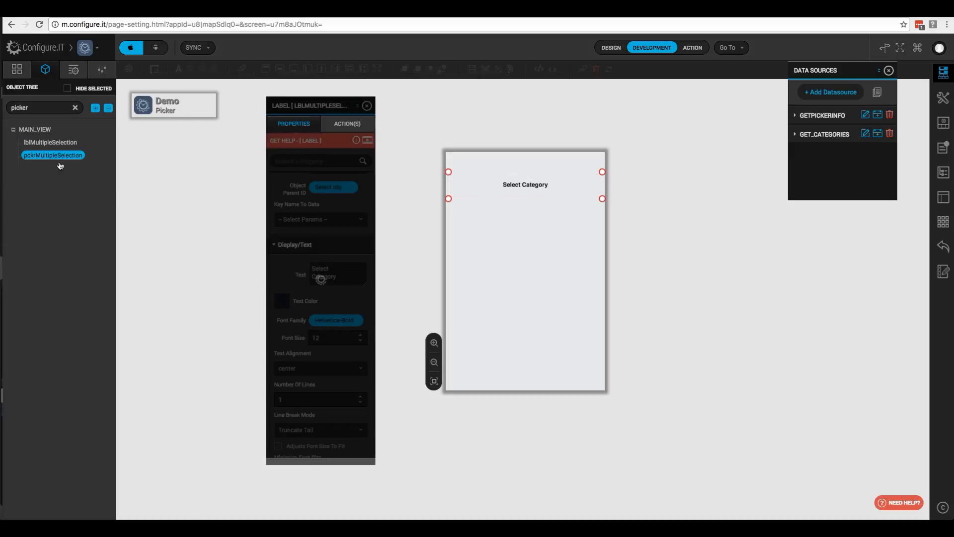
- Set the picker's selection receiver ID to lblMultipleSelection and save it
scroll(299, 331, "down", 3)
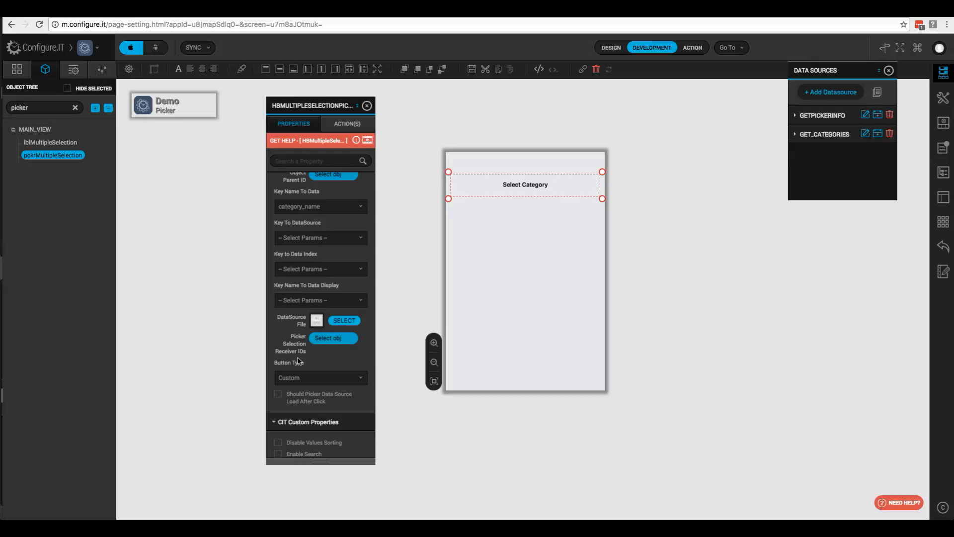
left_click(331, 340)
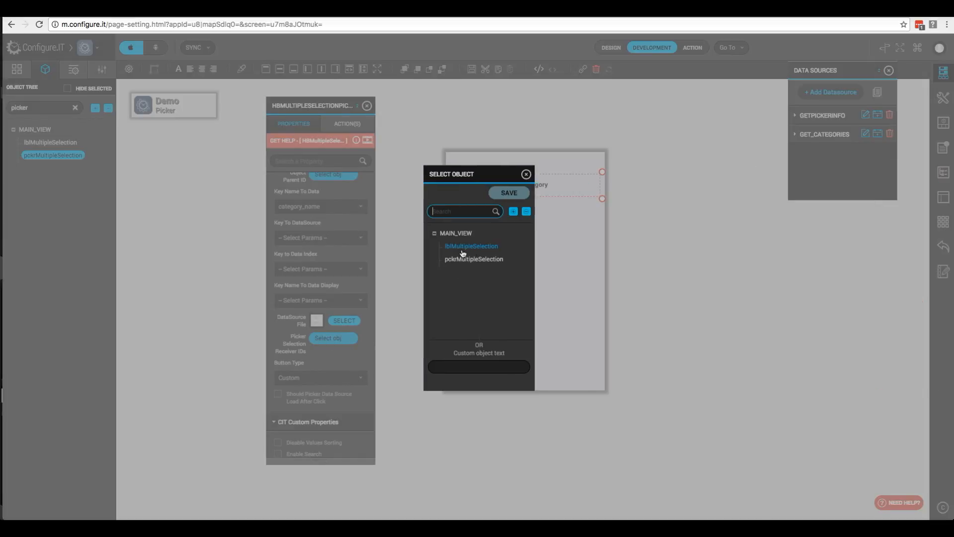
left_click(465, 248)
left_click(517, 193)
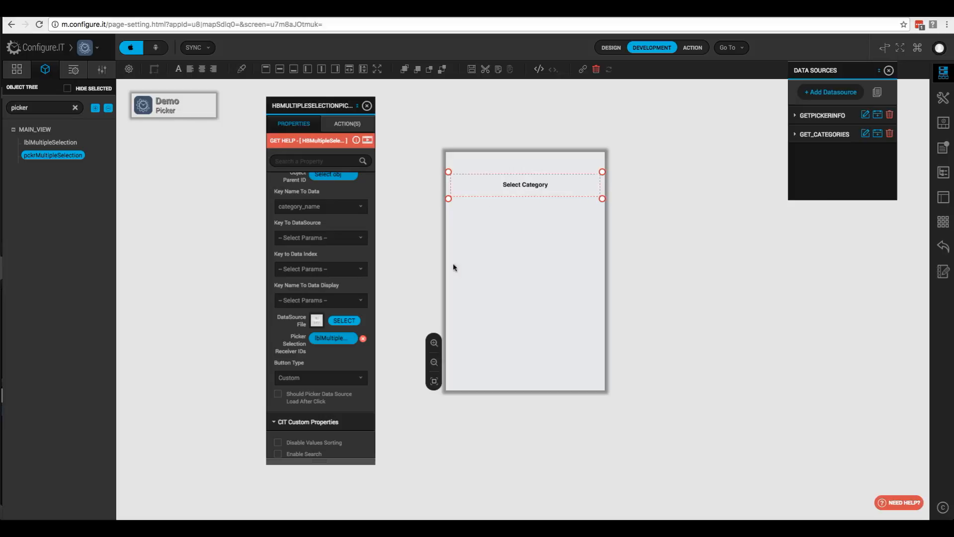
- Turn on Enable Search in the picker's CIT Custom Properties
scroll(318, 343, "down", 2)
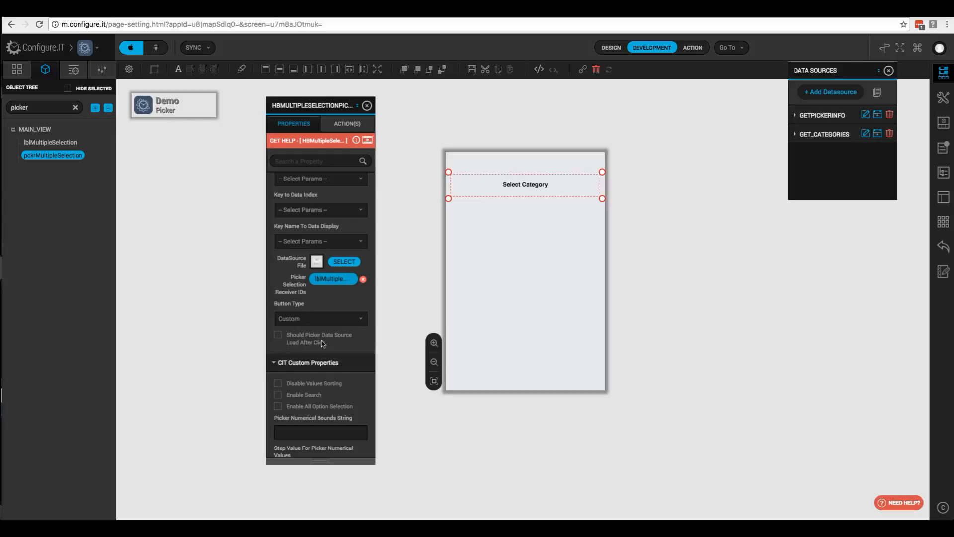
scroll(328, 344, "down", 3)
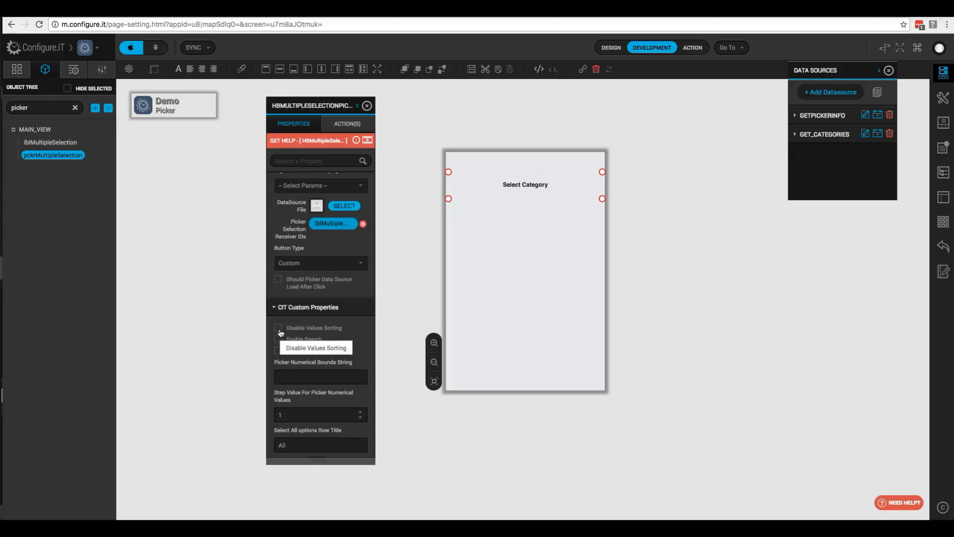
scroll(300, 304, "down", 2)
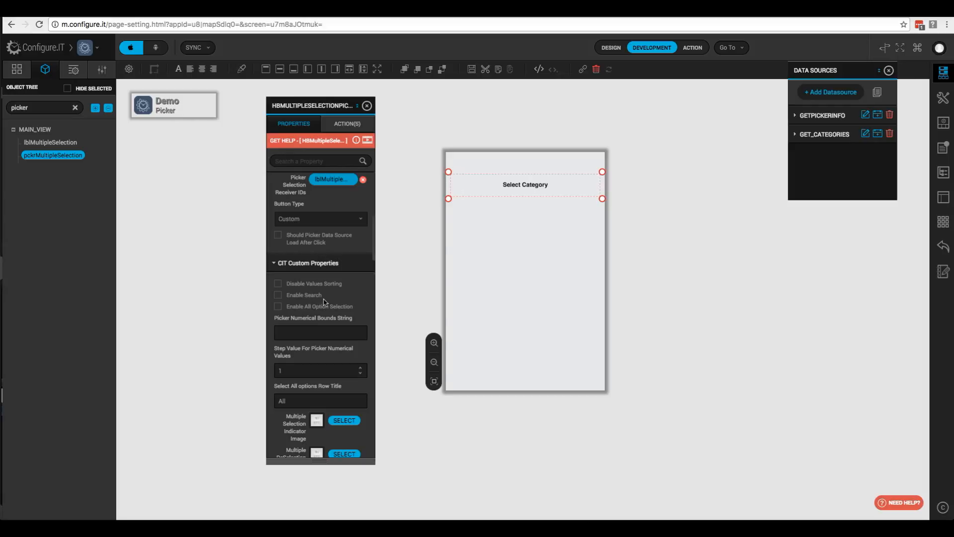
left_click(279, 297)
scroll(342, 304, "down", 1)
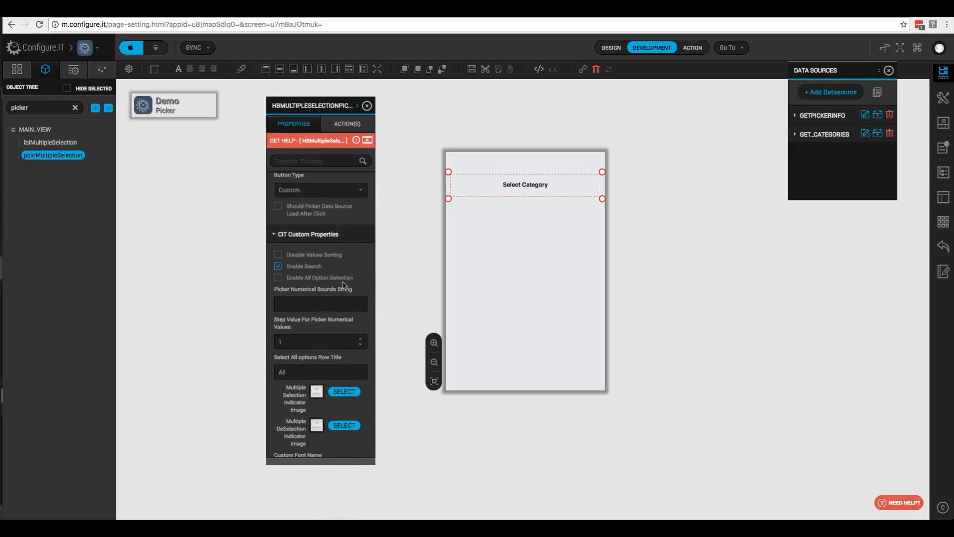
scroll(346, 286, "down", 1)
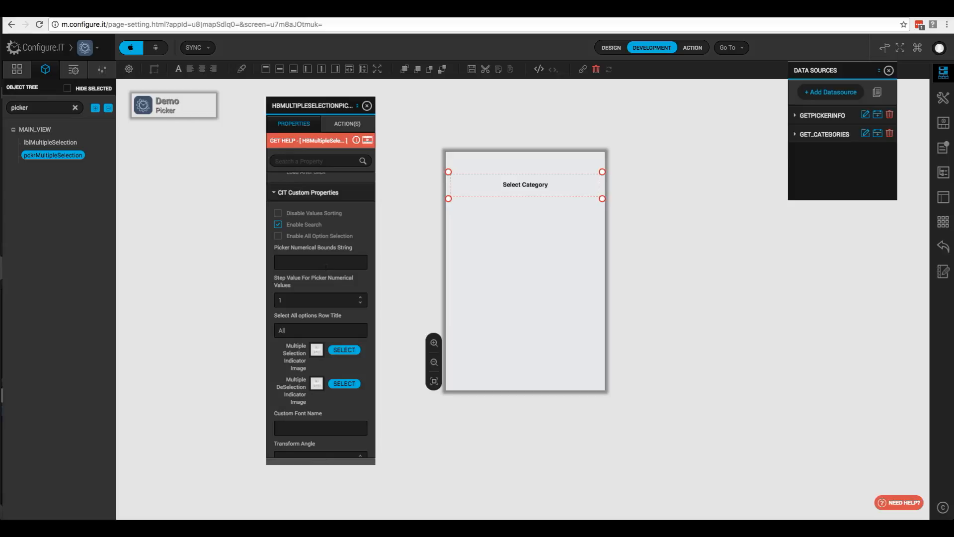
scroll(323, 276, "down", 1)
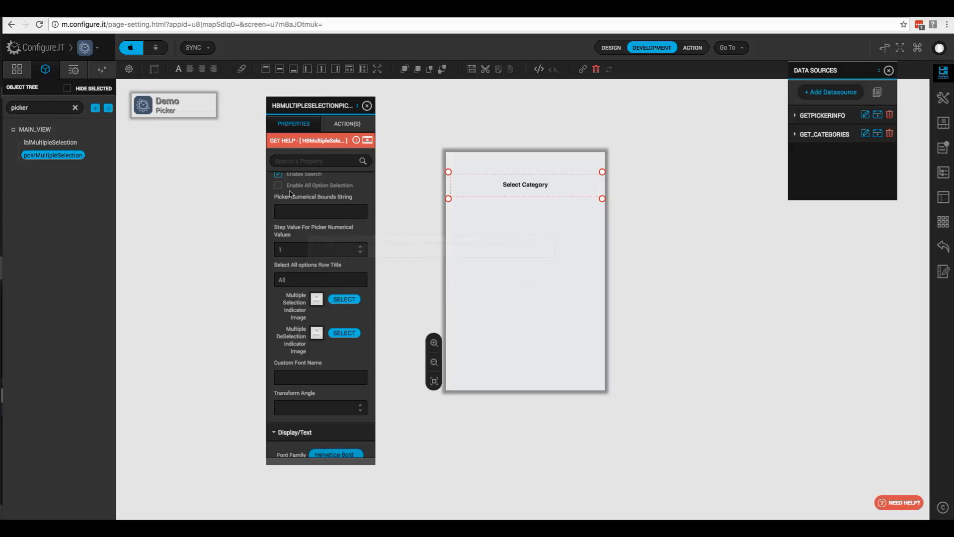
- Select the picker's All row title text and review the remaining properties
left_click(293, 279)
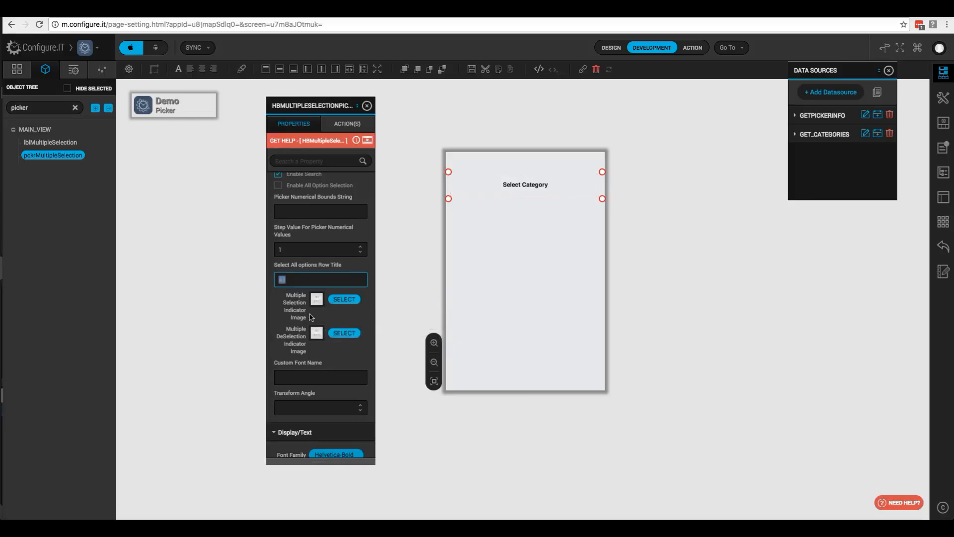
scroll(301, 318, "down", 2)
scroll(301, 318, "down", 1)
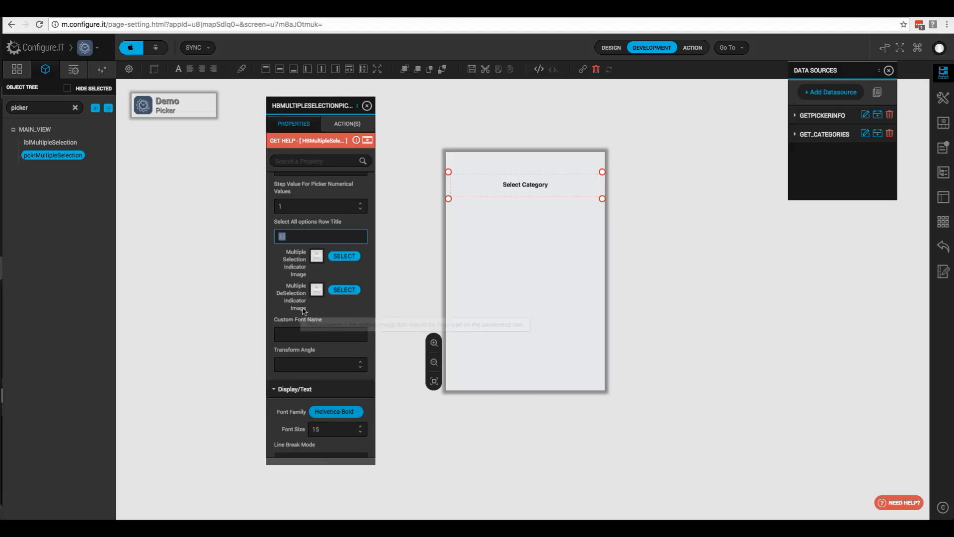
scroll(302, 312, "down", 5)
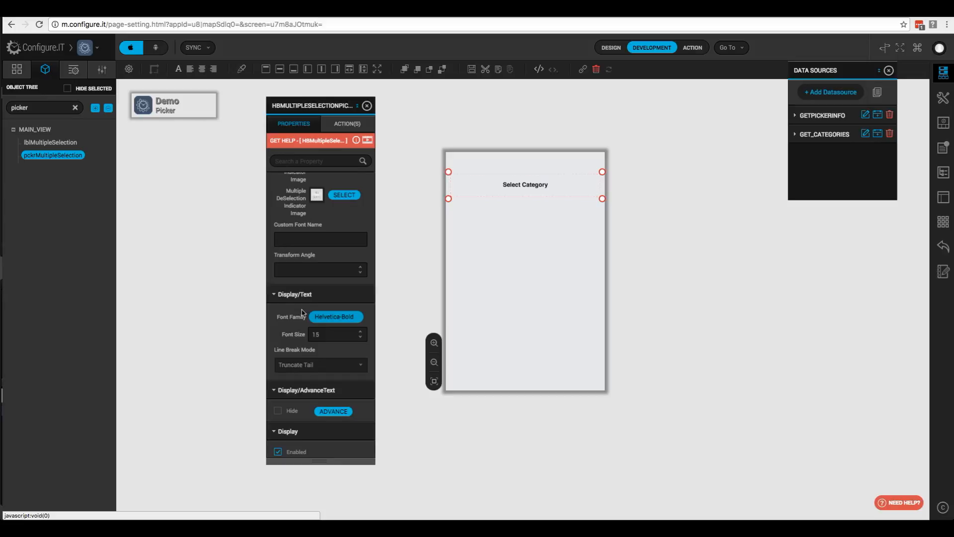
scroll(303, 312, "down", 15)
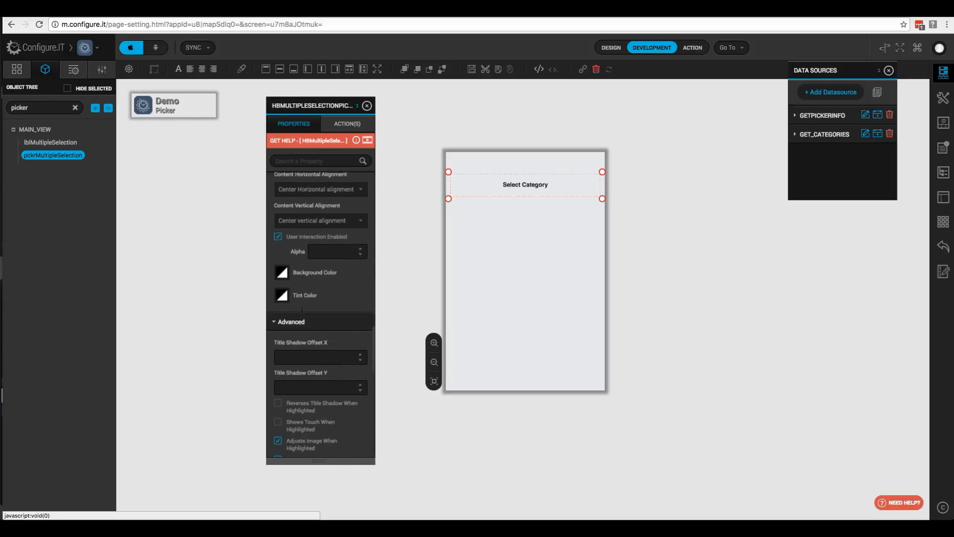
scroll(287, 278, "down", 10)
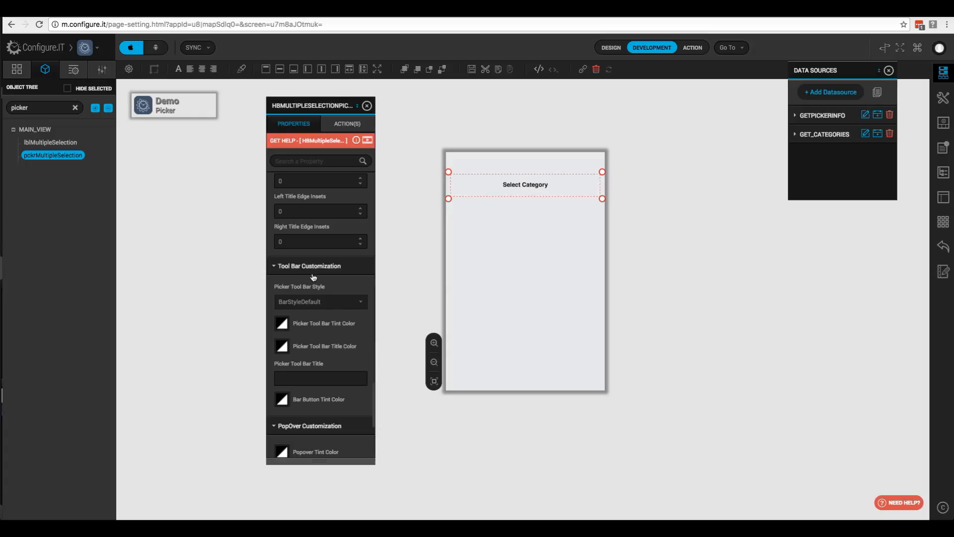
scroll(315, 284, "down", 1)
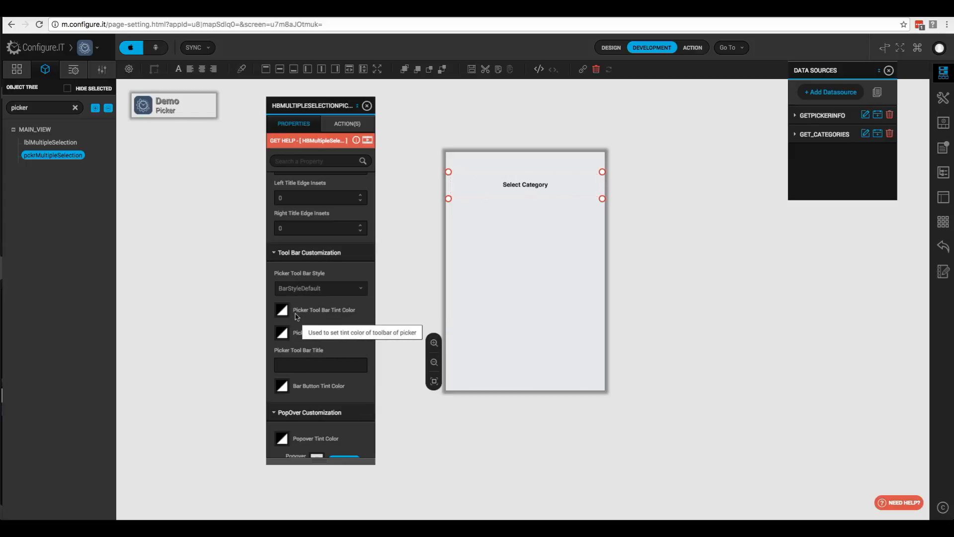
- Set the picker toolbar tint to red and its title colour to white
left_click(283, 312)
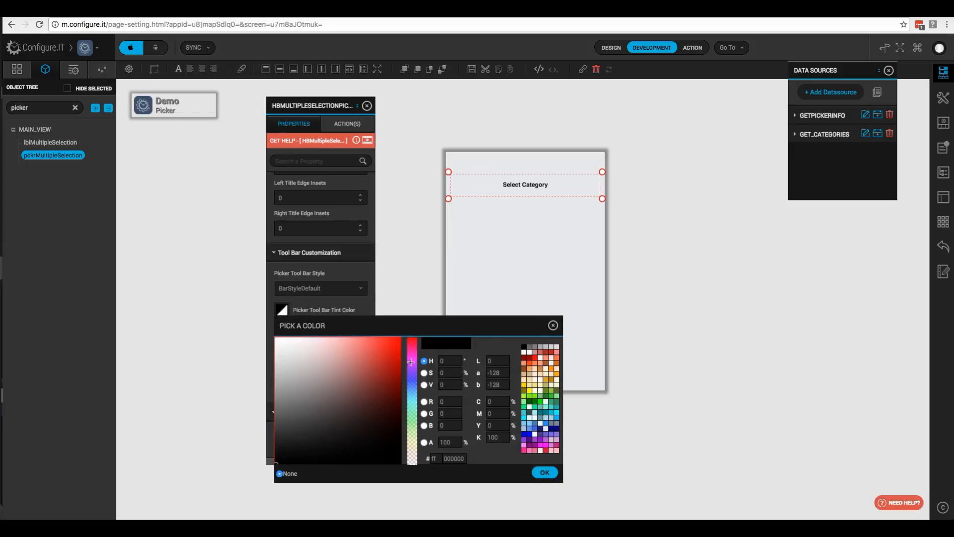
left_click(534, 358)
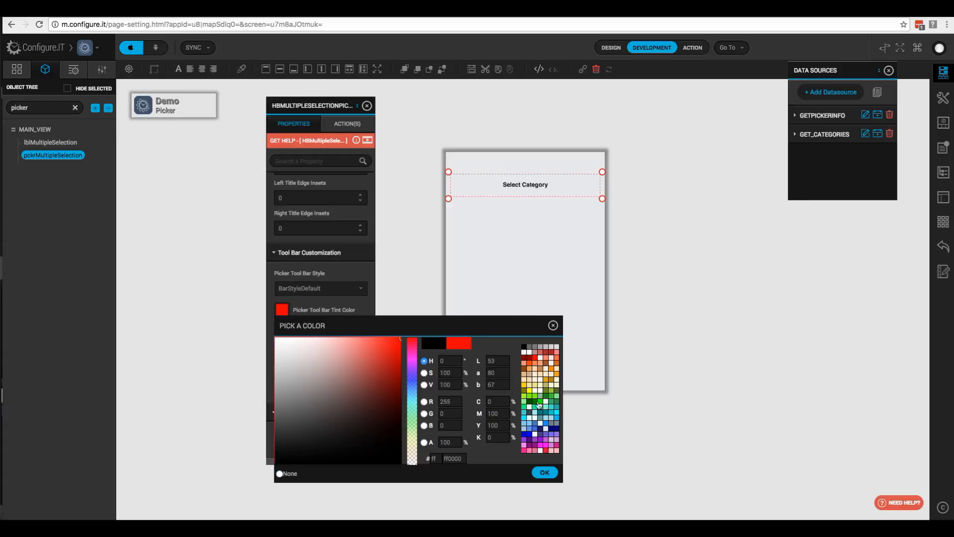
left_click(538, 473)
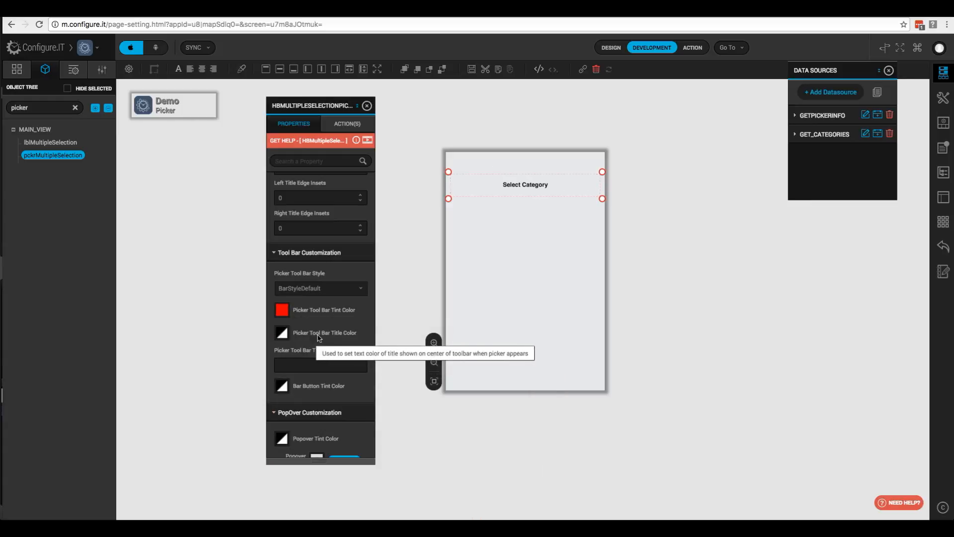
left_click(282, 334)
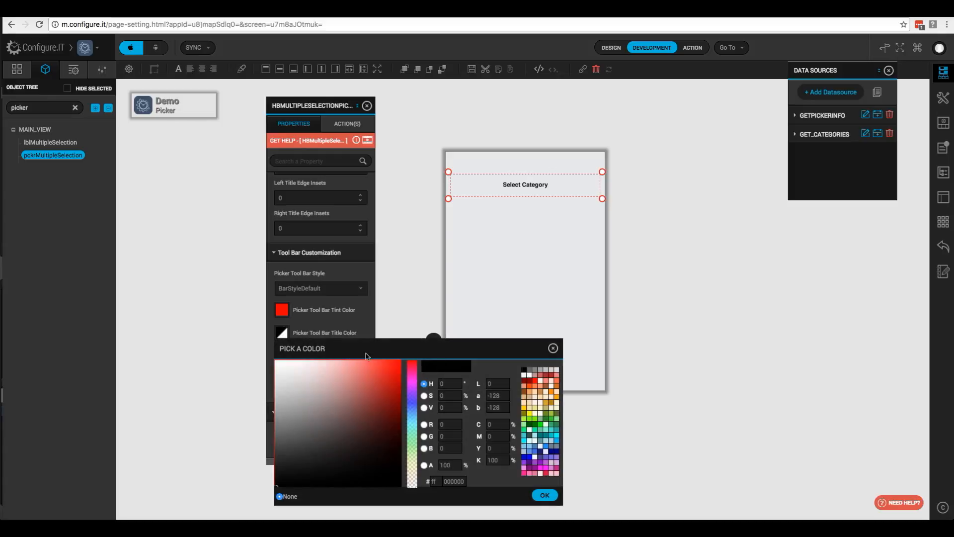
left_click(529, 376)
left_click(544, 495)
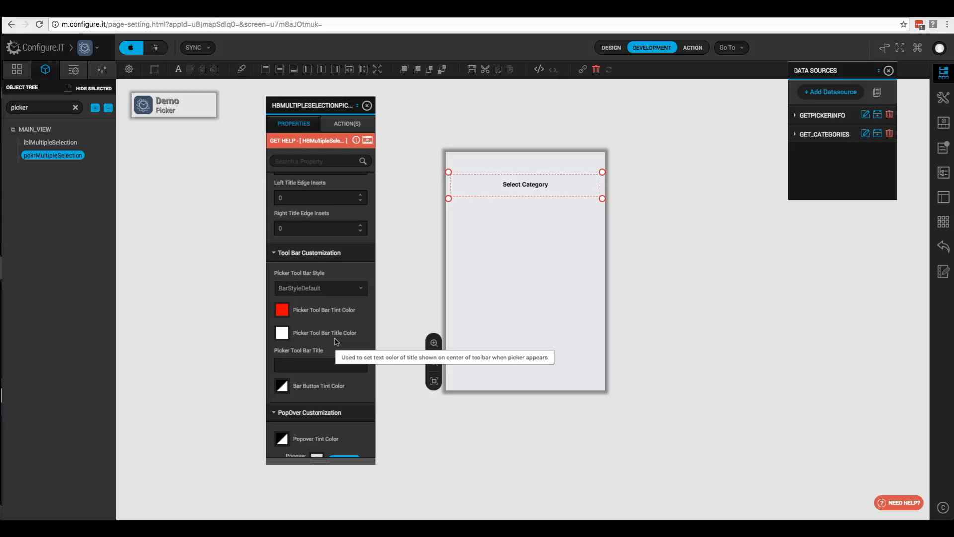
- Title the picker toolbar 'Select Category' and make the bar button tint green (008000)
left_click(328, 364)
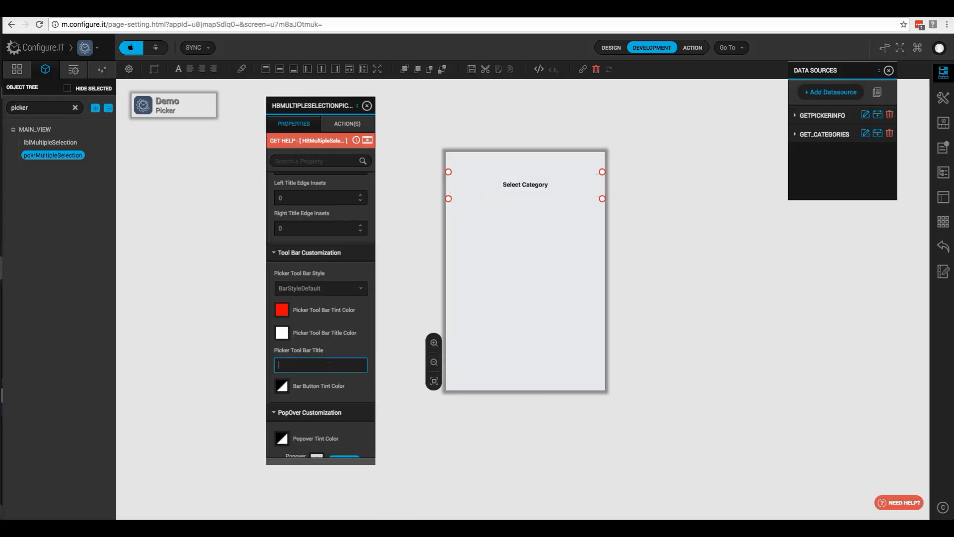
type("lect Category")
scroll(312, 370, "down", 1)
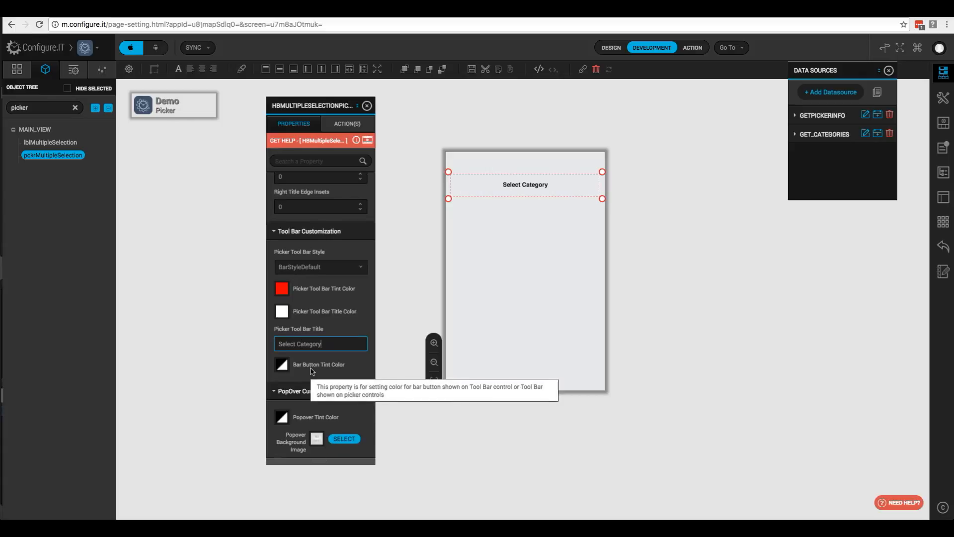
left_click(281, 365)
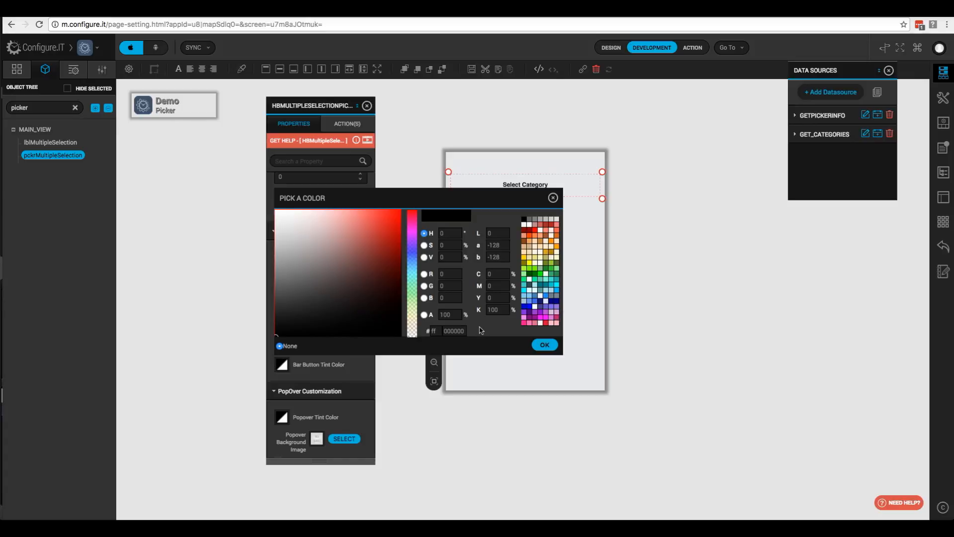
left_click(536, 277)
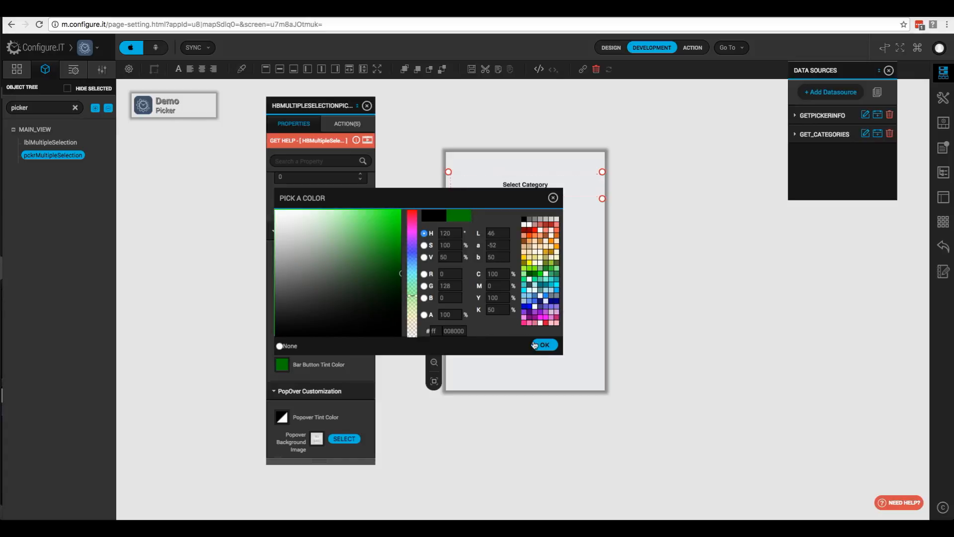
left_click(545, 344)
scroll(327, 315, "down", 4)
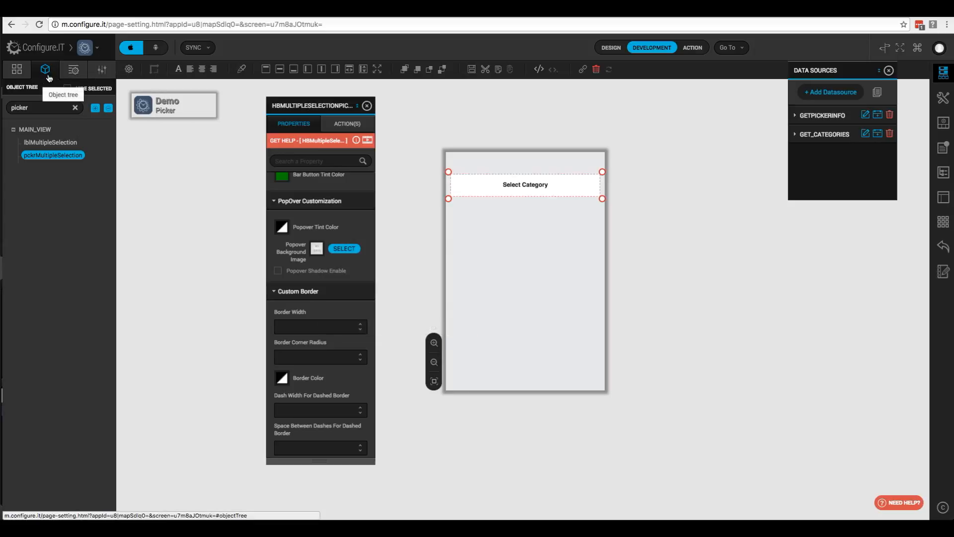
- Search the controls for 'pick' and drop a Multi DataSource Picker onto the screen
left_click(75, 71)
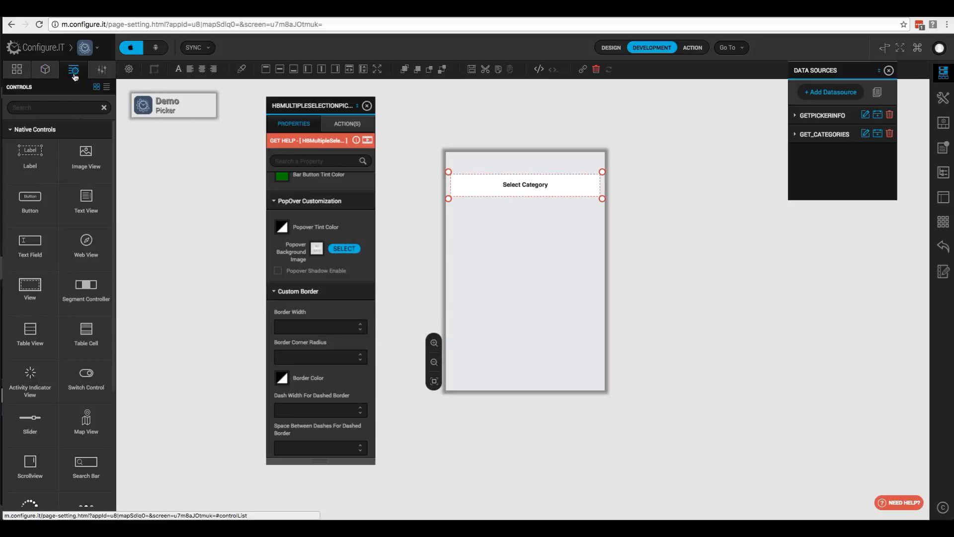
left_click(50, 107)
type("p")
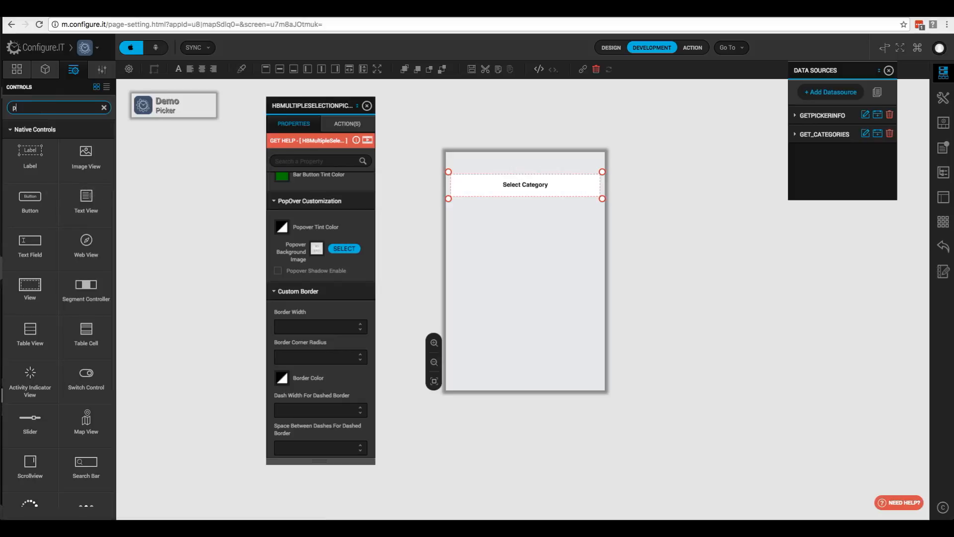
type("ick")
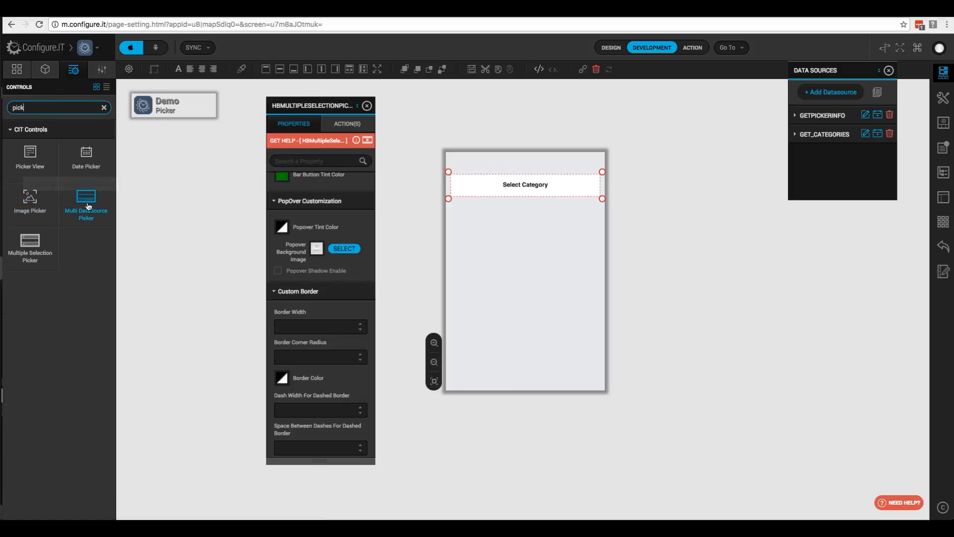
left_click_drag(88, 207, 482, 234)
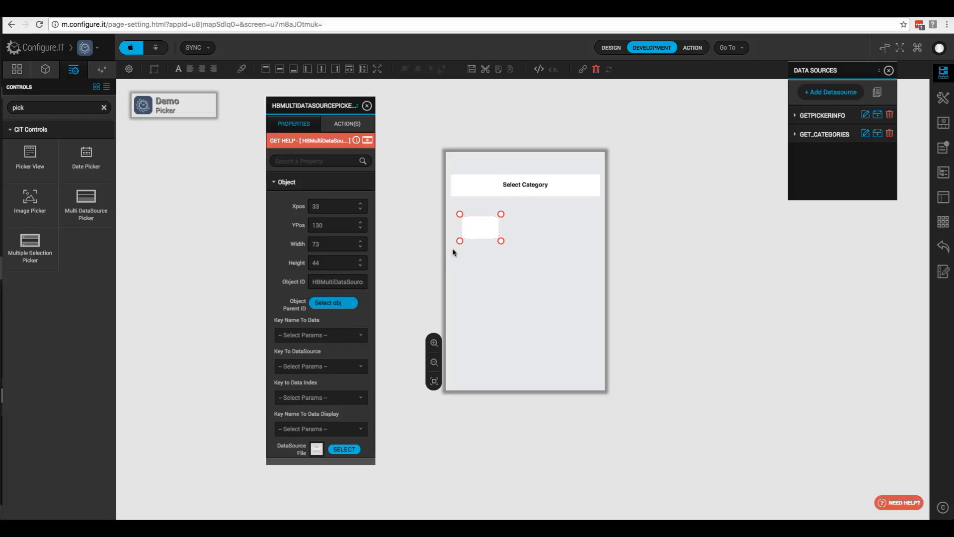
- Set the picker to X 10, Y 110, width 300, height 44, ID pckrMultiData
double_click(341, 207)
type("10")
key("Tab")
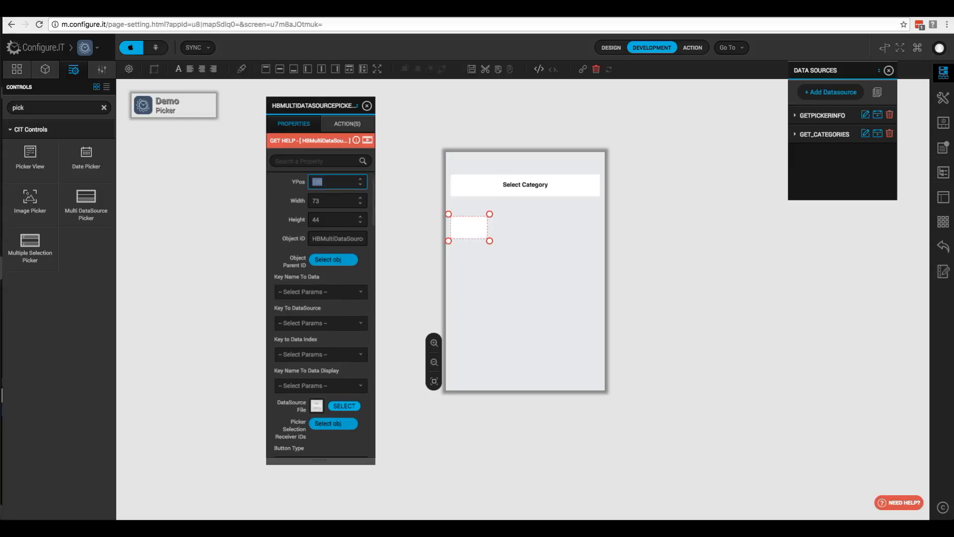
type("110")
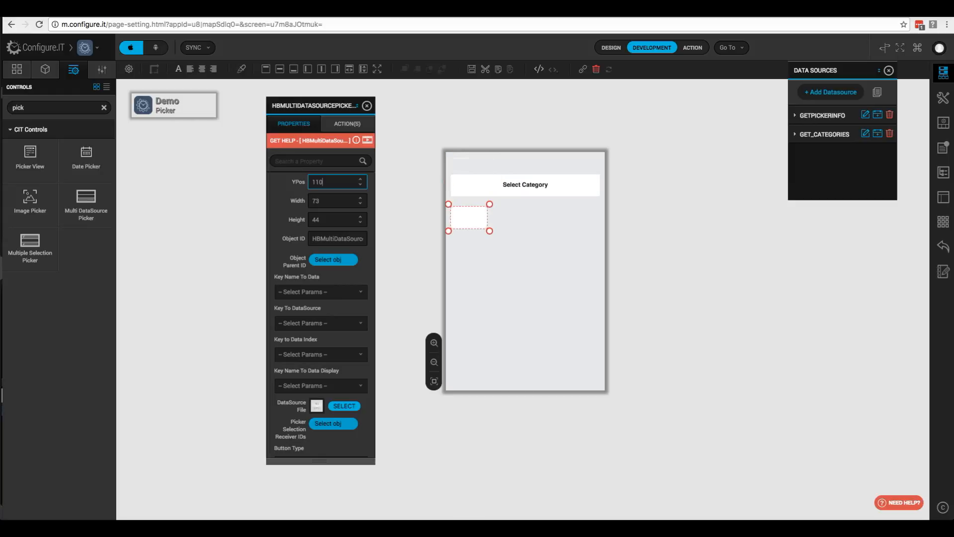
key("Tab")
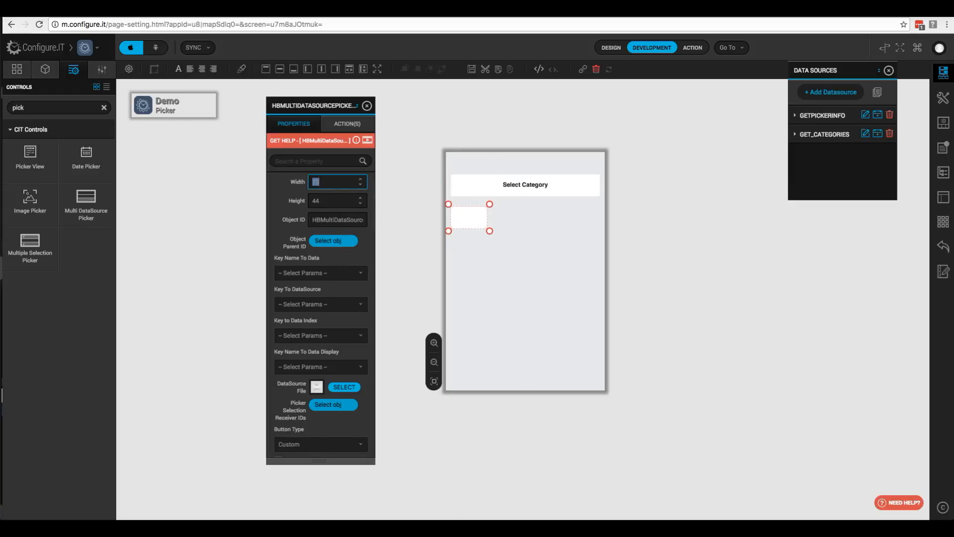
type("300")
key("Tab")
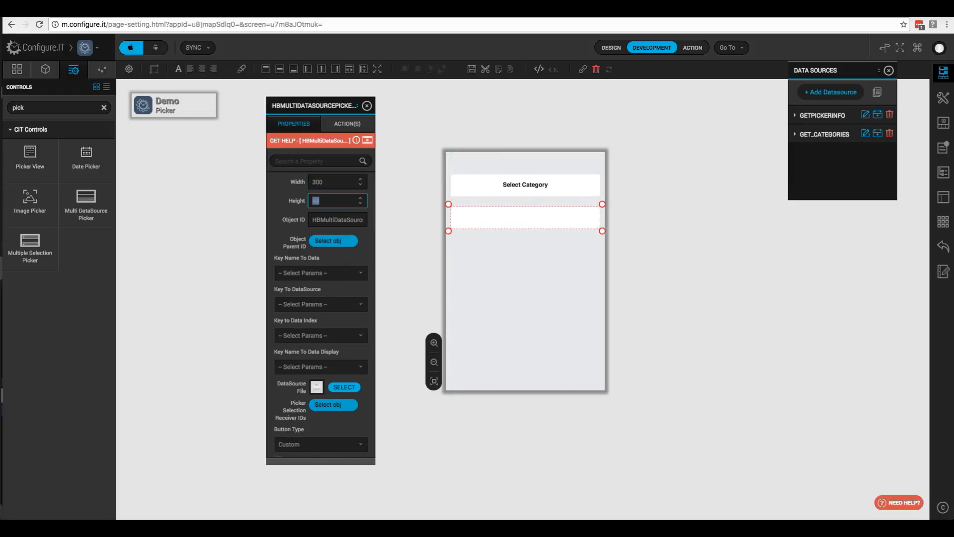
key("Tab")
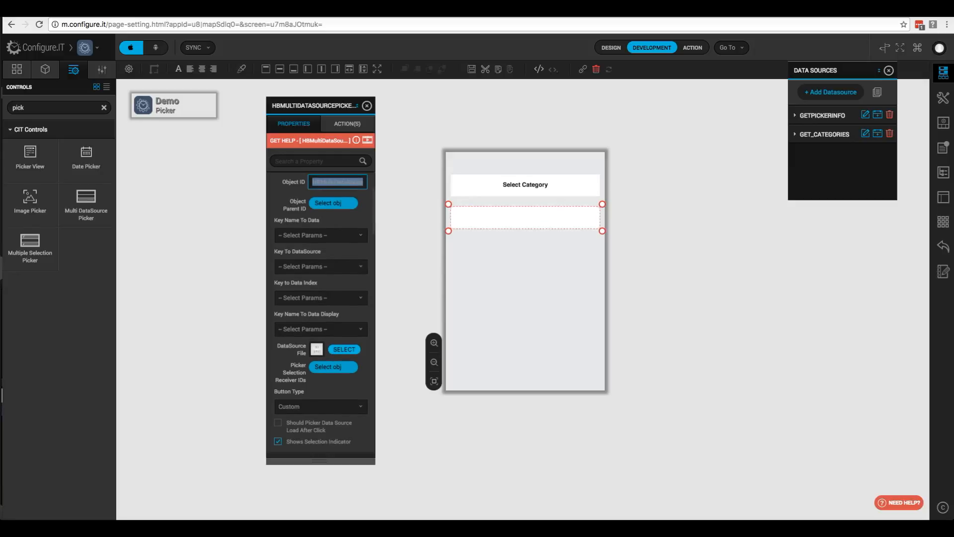
type("pckrMultiData")
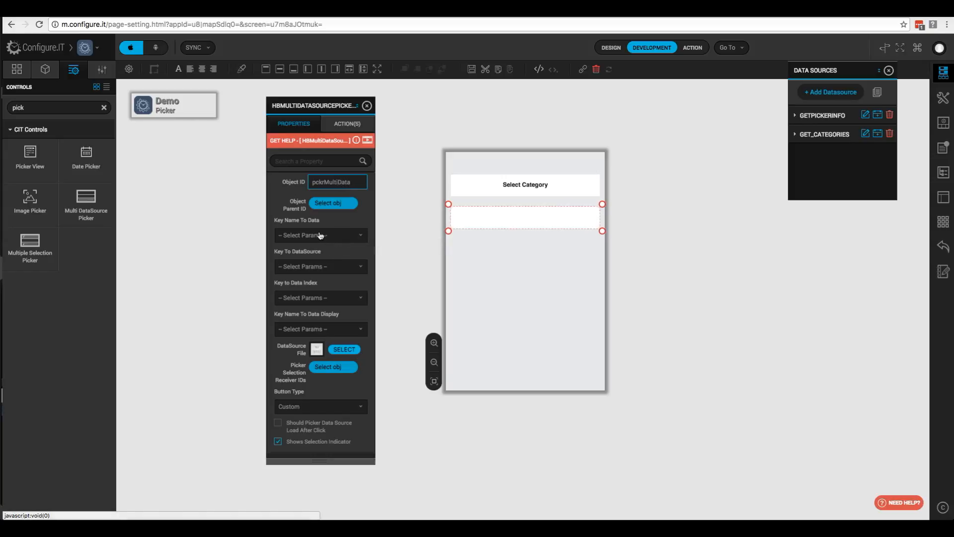
- Change the controls search to 'lb' to list the label controls
double_click(36, 105)
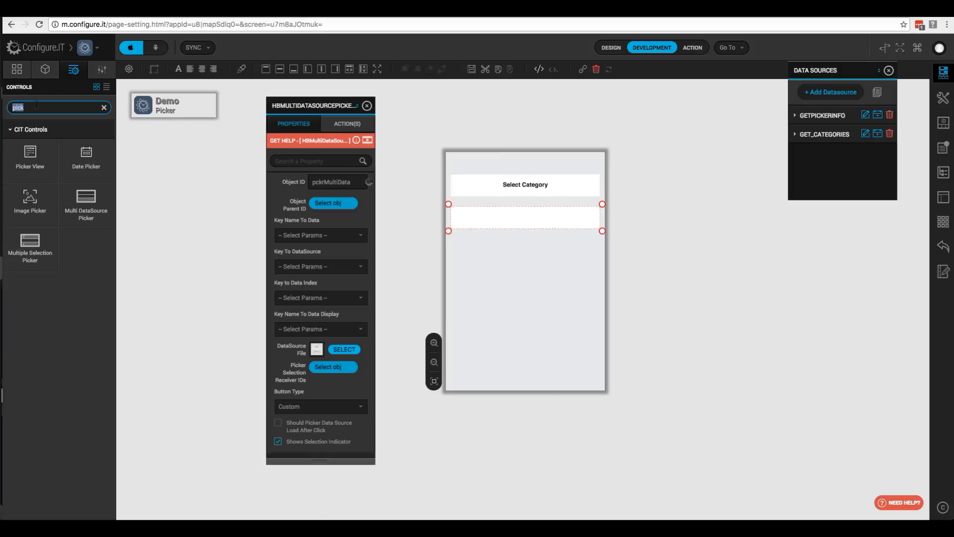
type("lbl")
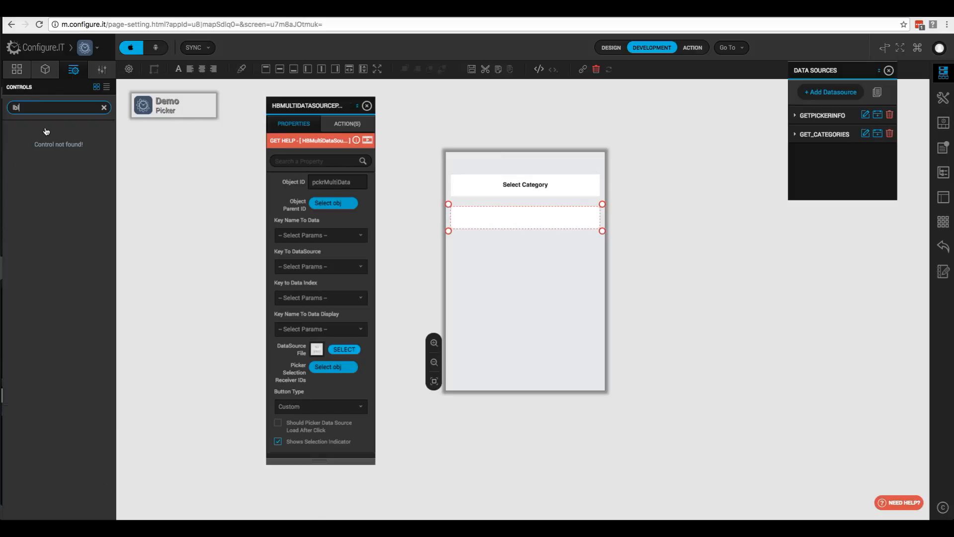
key("BackSpace")
key("BackSpace")
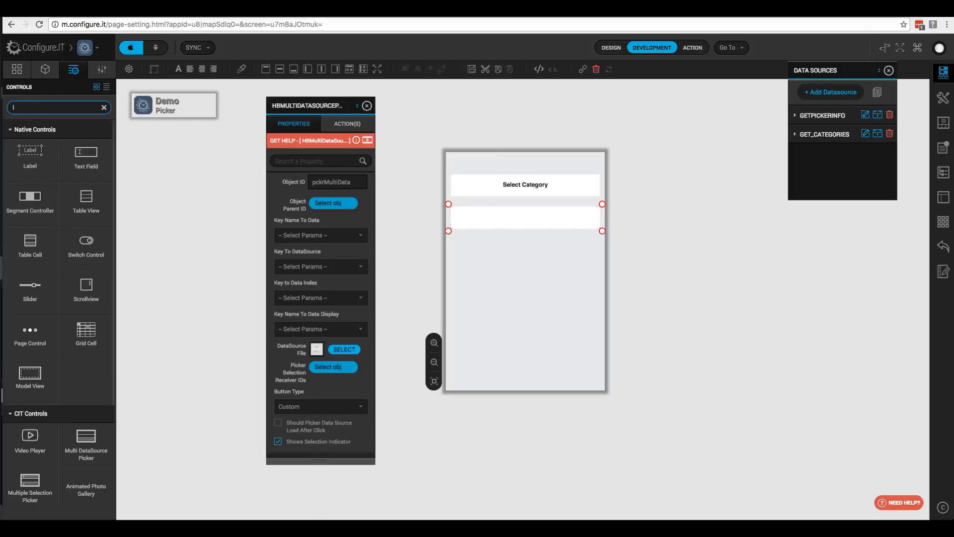
- Drop a label onto the picker row at X 10, Y 110, 300 wide and 44 high
left_click_drag(30, 152, 530, 219)
double_click(332, 206)
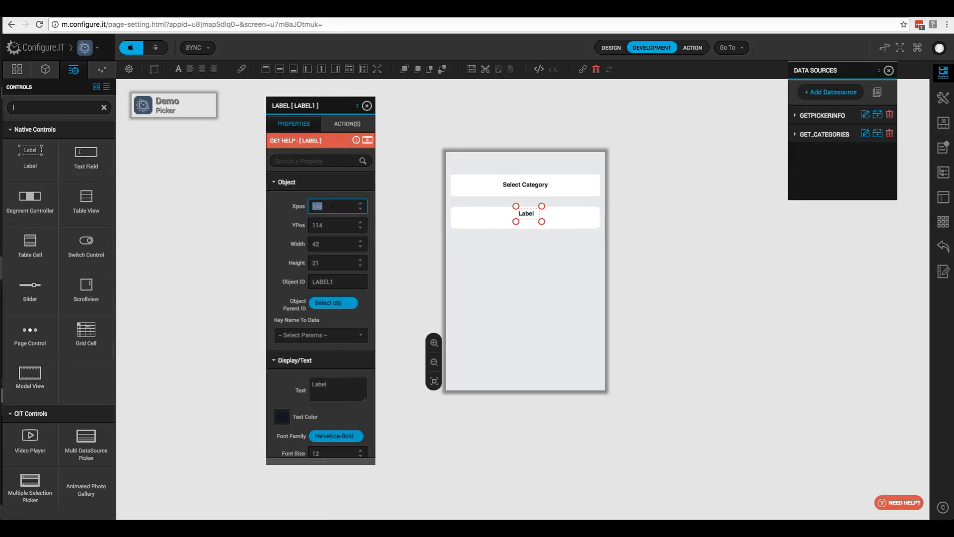
type("10")
key("Tab")
type("1")
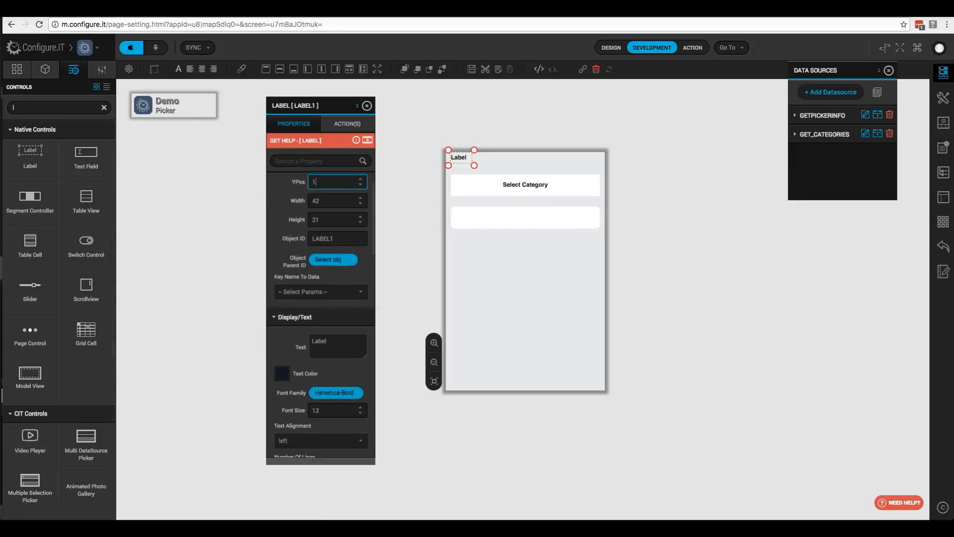
type("10")
key("Tab")
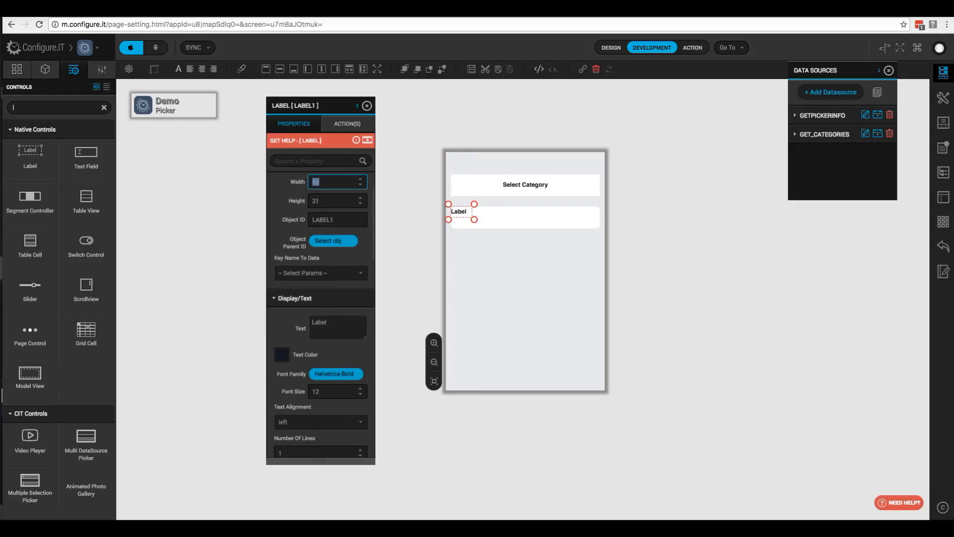
type("300")
key("Tab")
type("44")
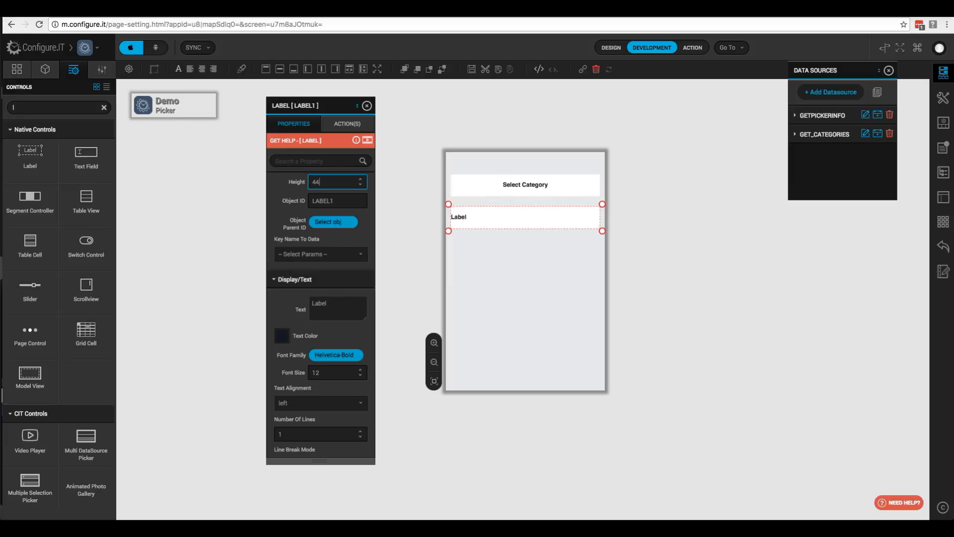
- Set the label text to 'Select City & State' and centre-align it
double_click(330, 303)
type("Seldct")
key("BackSpace")
key("BackSpace")
key("BackSpace")
type("ect Cit")
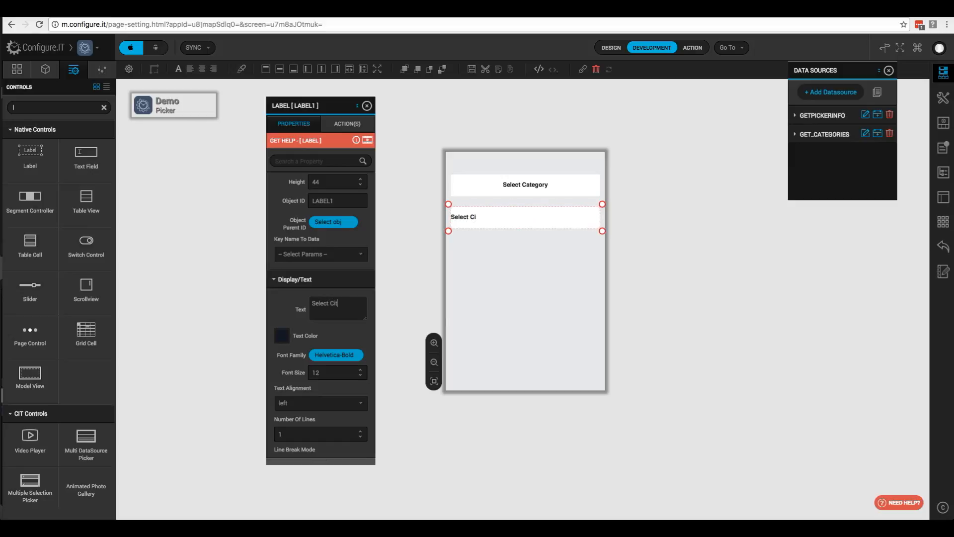
type("y & State")
left_click(318, 404)
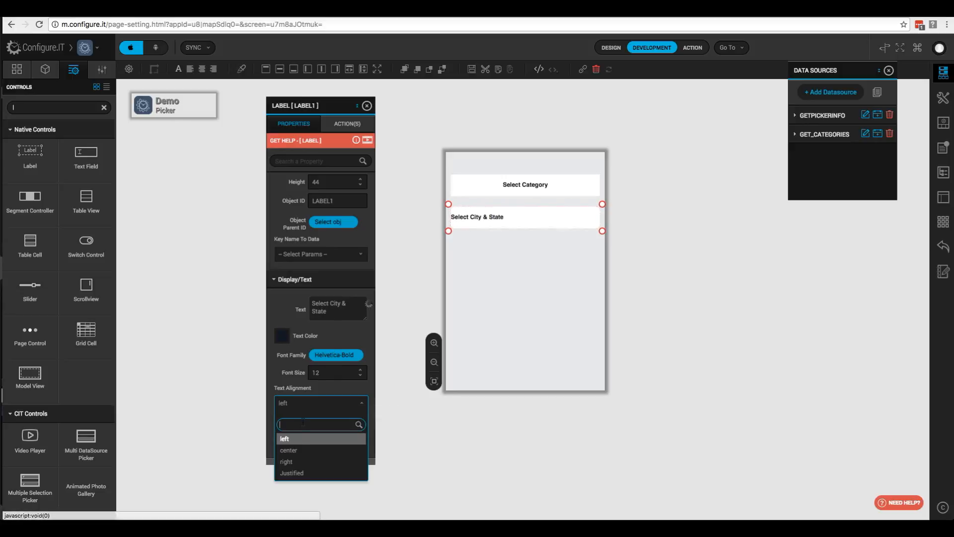
left_click(305, 449)
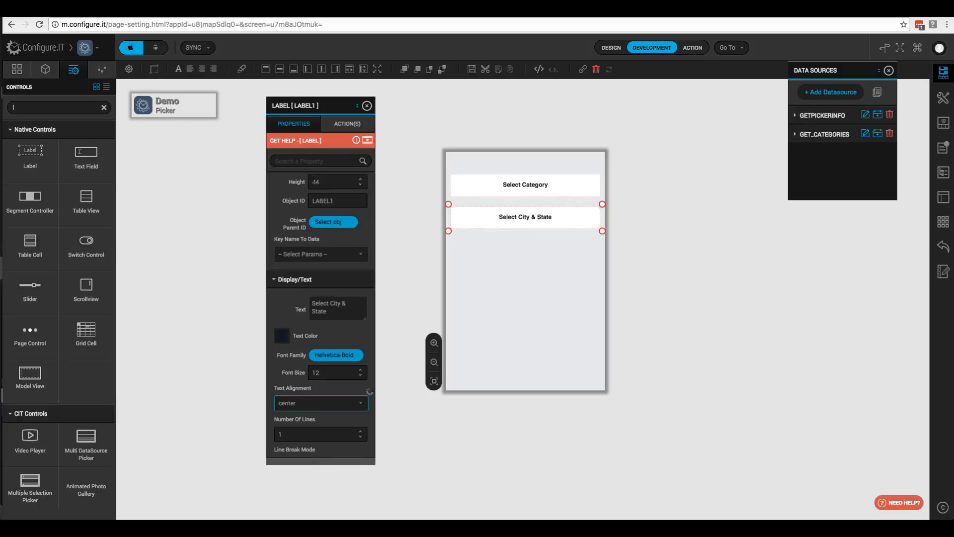
- Give the label a white background colour
type("color")
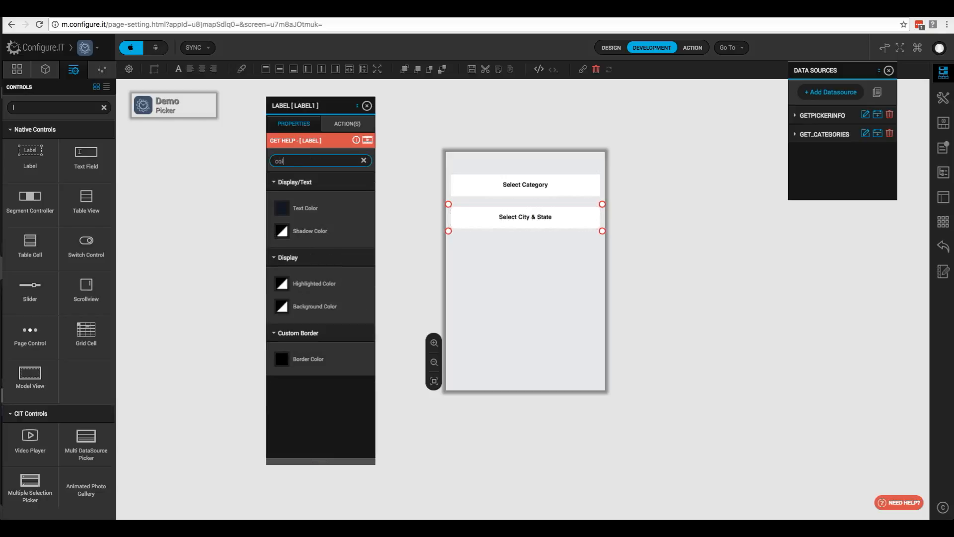
left_click(281, 308)
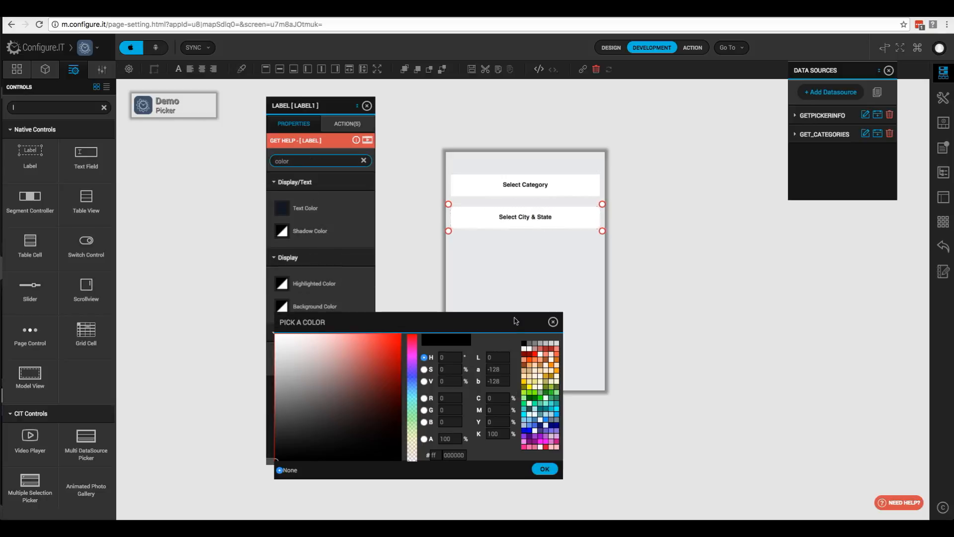
left_click(530, 349)
left_click(545, 469)
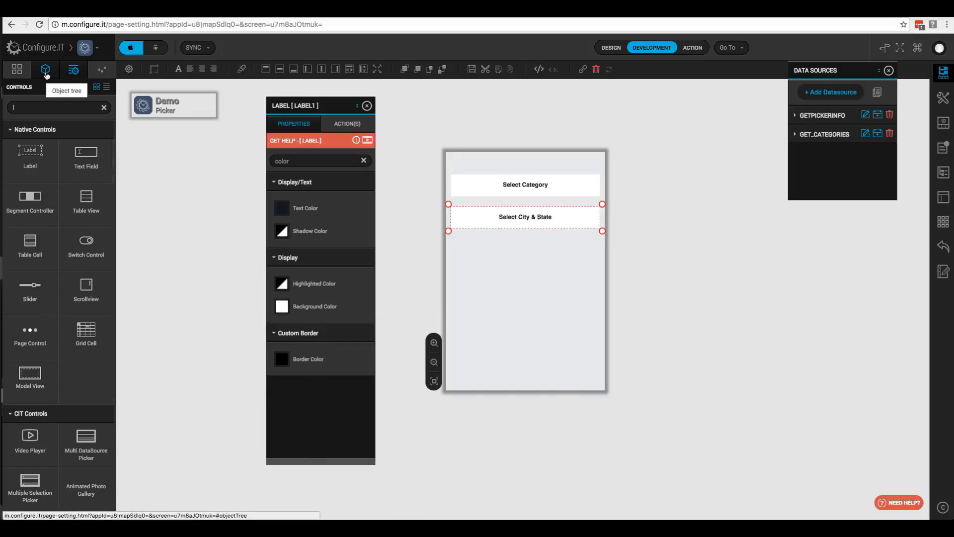
- Move the label above pckrMultiData in the object tree and rename it lblMultiData
left_click(45, 69)
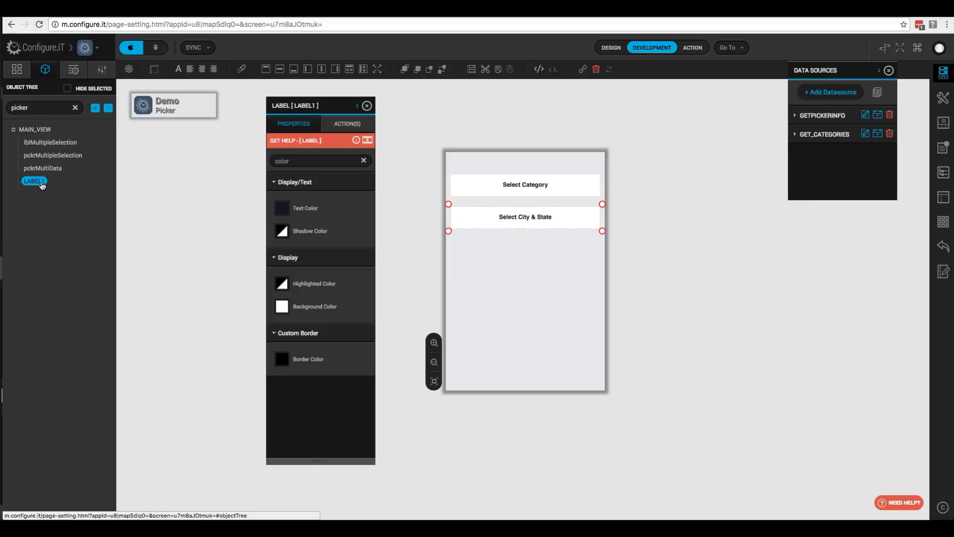
left_click_drag(40, 182, 45, 170)
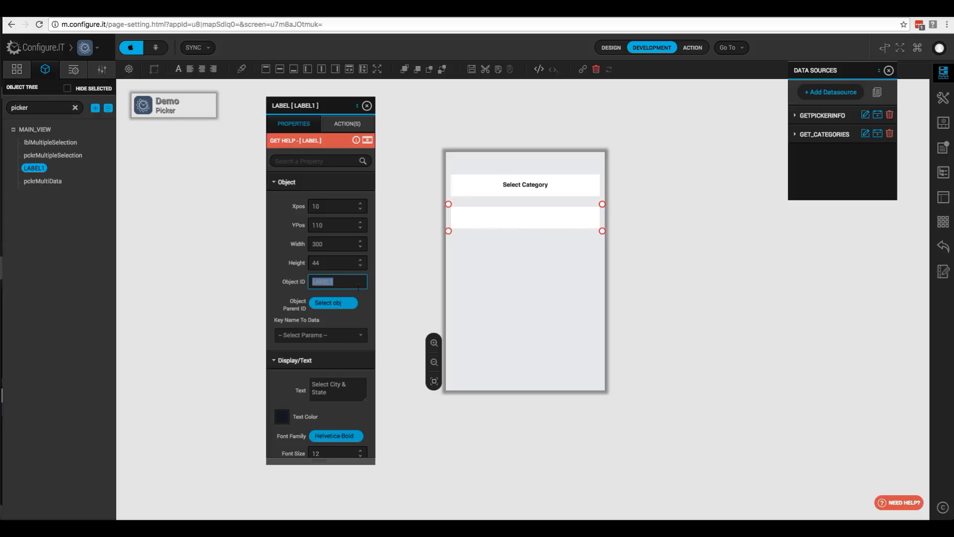
type("lblMultiData")
- Select pckrMultiData and bring up the colour chooser for its background colour
left_click(49, 182)
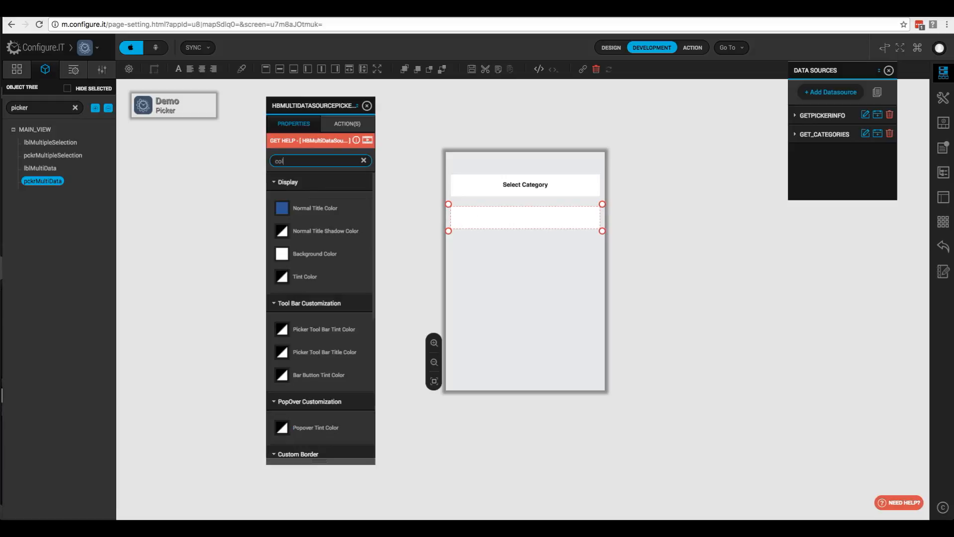
type("lo")
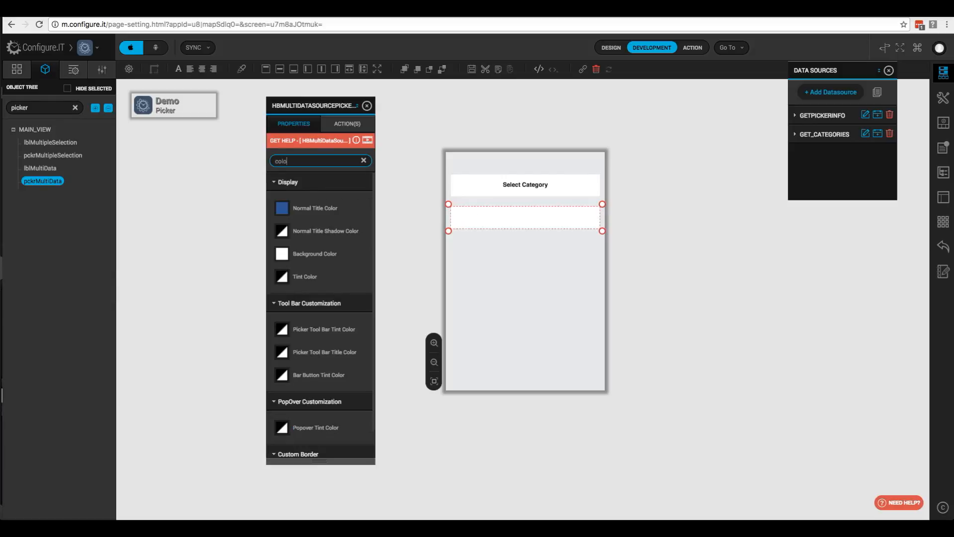
left_click(286, 257)
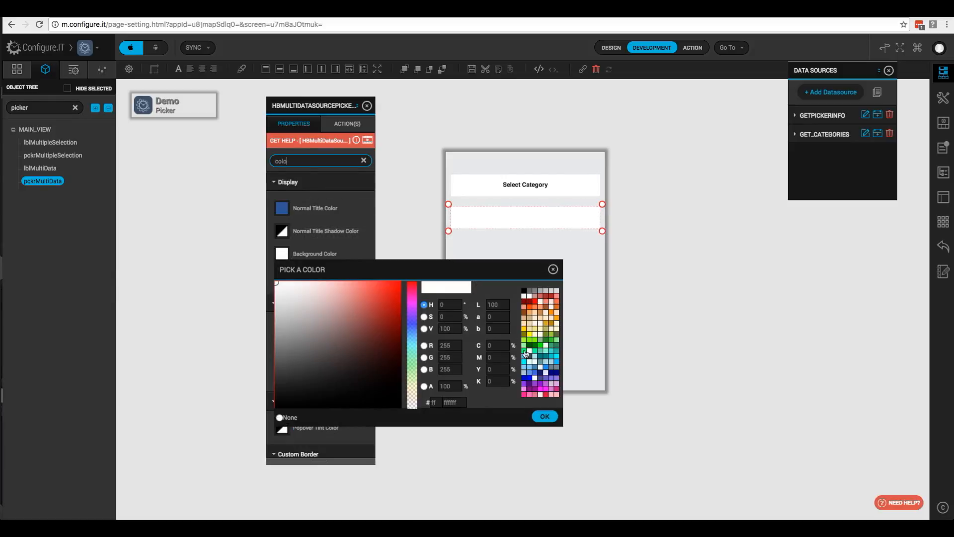
- Set the picker's background colour to None and clear the property search
left_click(286, 417)
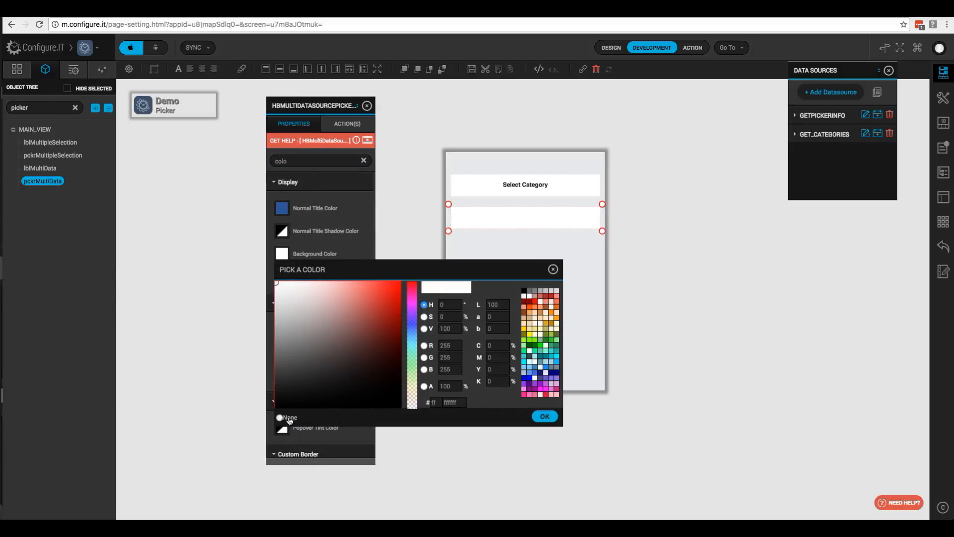
left_click(545, 416)
left_click(363, 160)
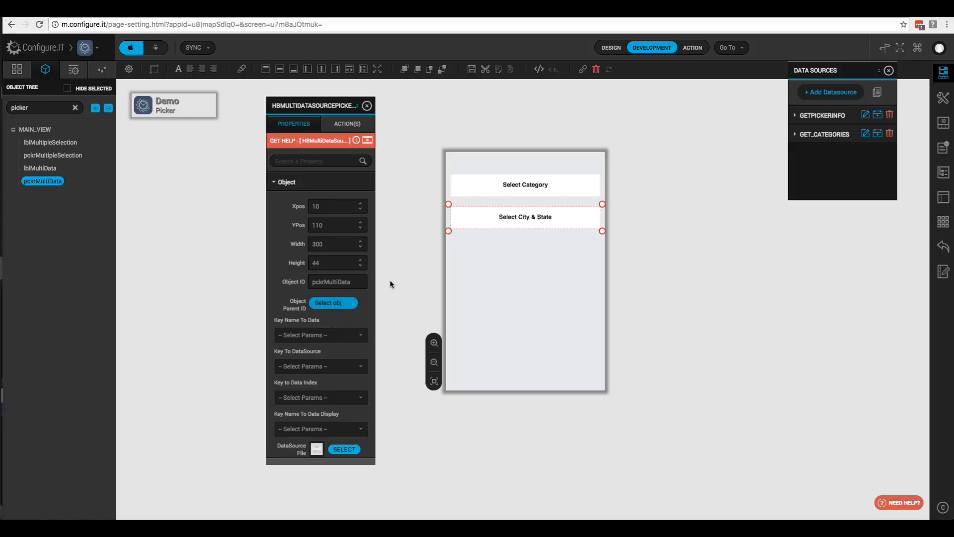
- Set Key To DataSource to Other with the value 'get_cities,get_states'
left_click(353, 335)
left_click(362, 368)
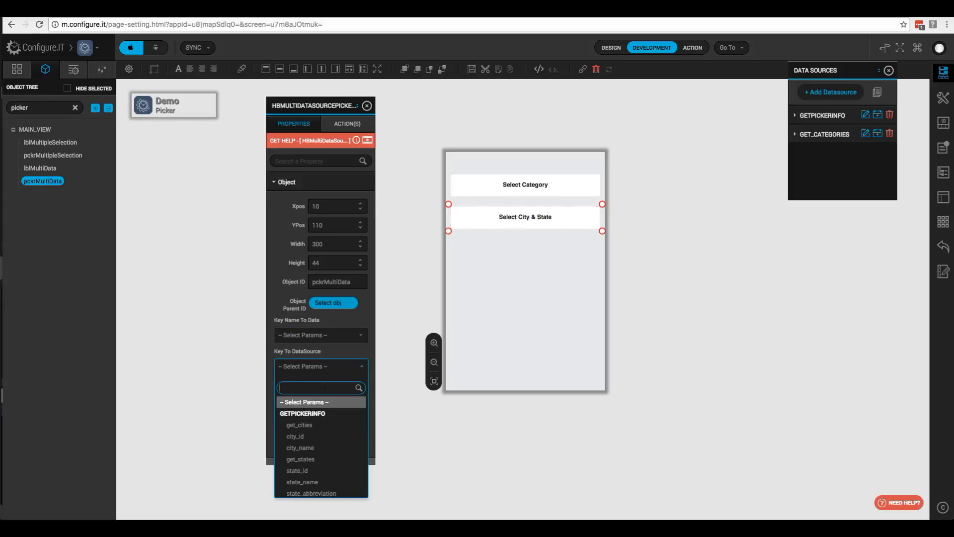
type("other")
left_click(294, 413)
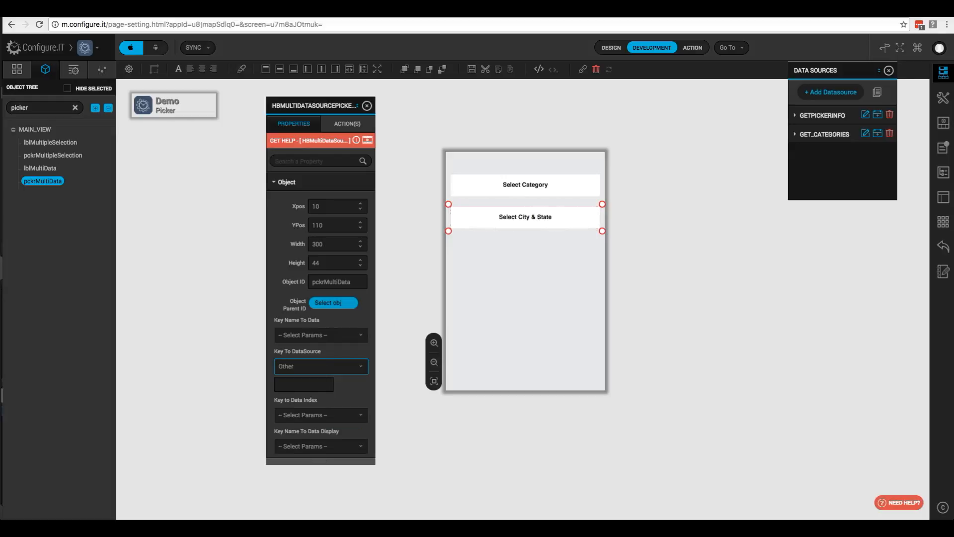
left_click(289, 385)
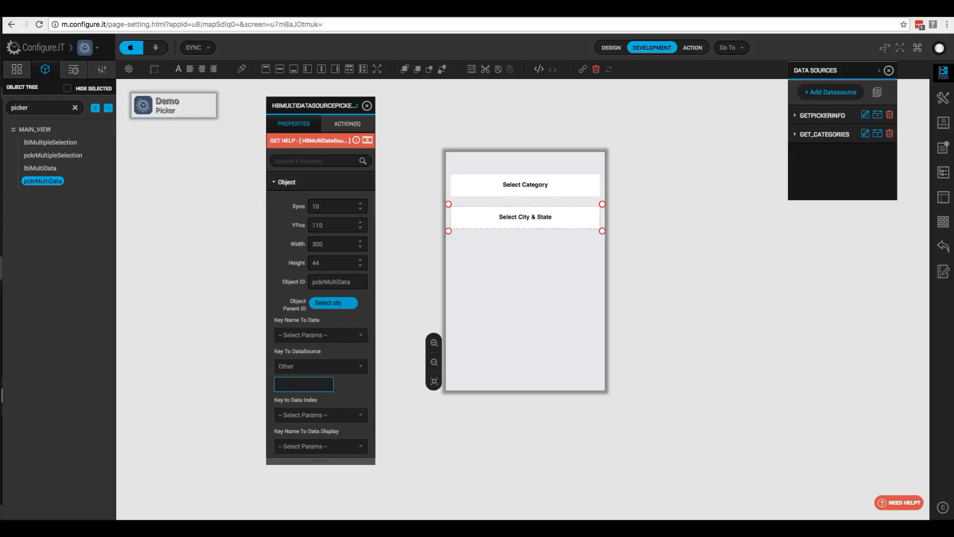
type("ge")
type("t_cities")
type(",get")
type("_states")
- Set Key Name To Data to Other with the value 'city_name,state_name'
left_click(341, 340)
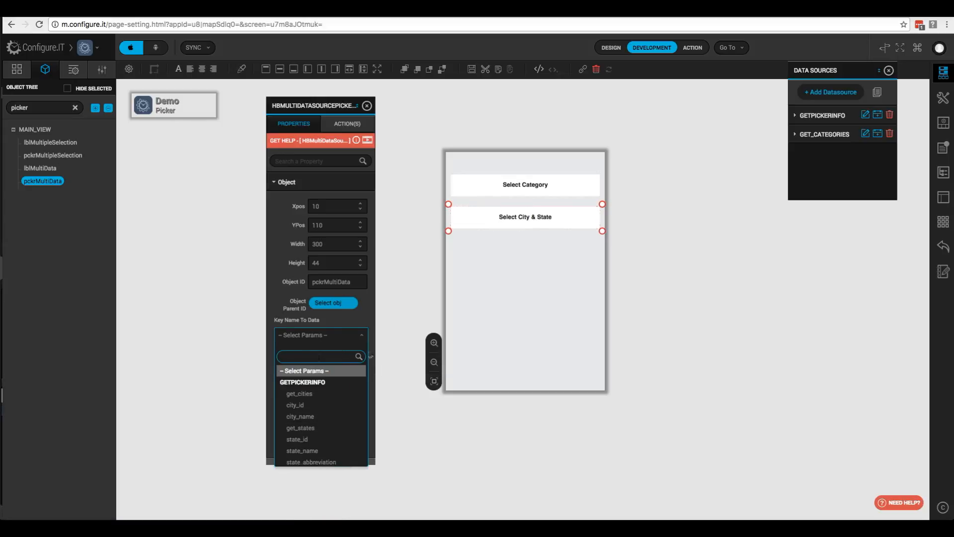
type("other")
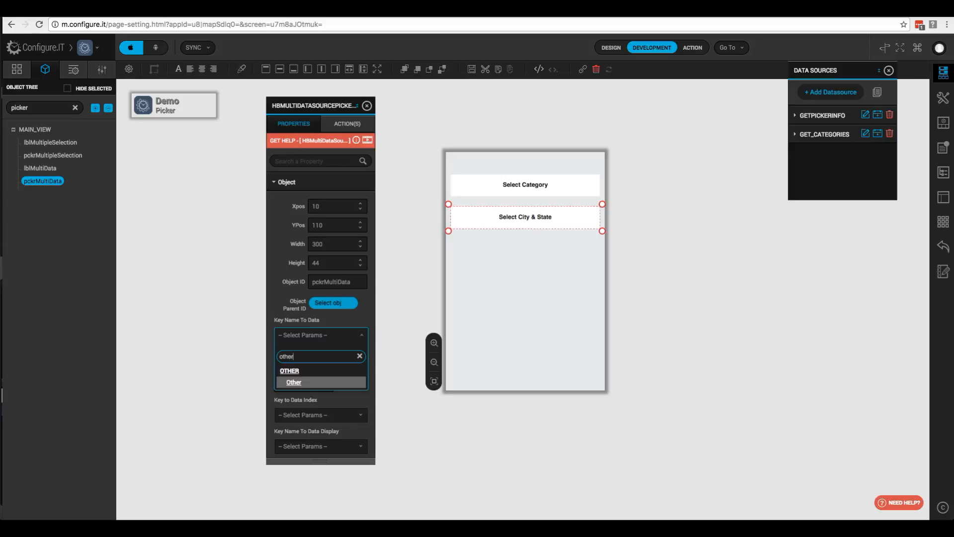
left_click(296, 383)
left_click(292, 352)
type("city")
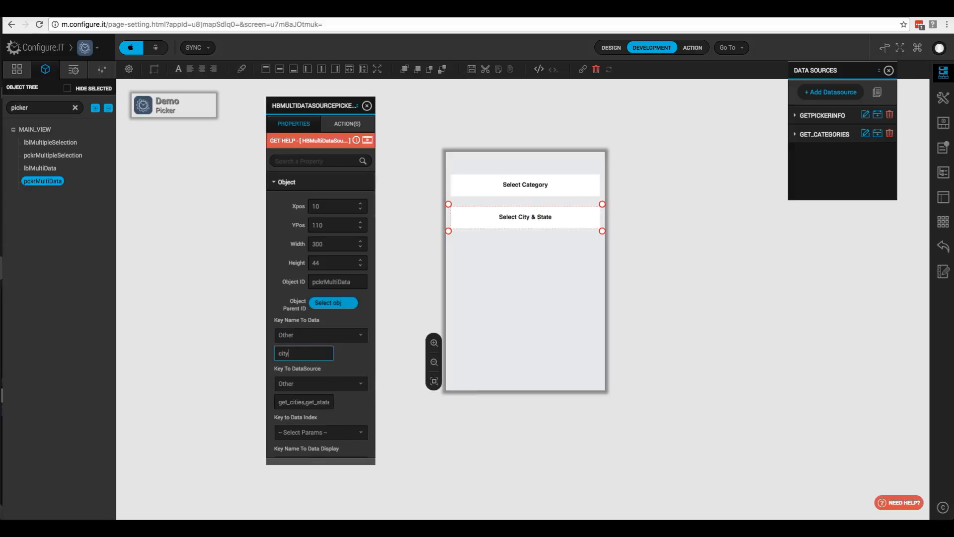
type("_name,state_name")
left_click(391, 231)
left_click(432, 11)
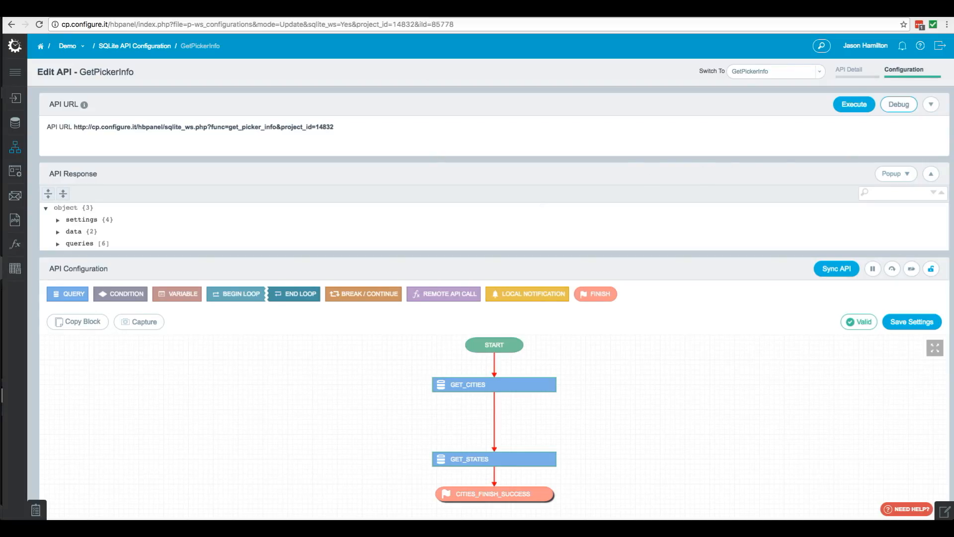
left_click(895, 106)
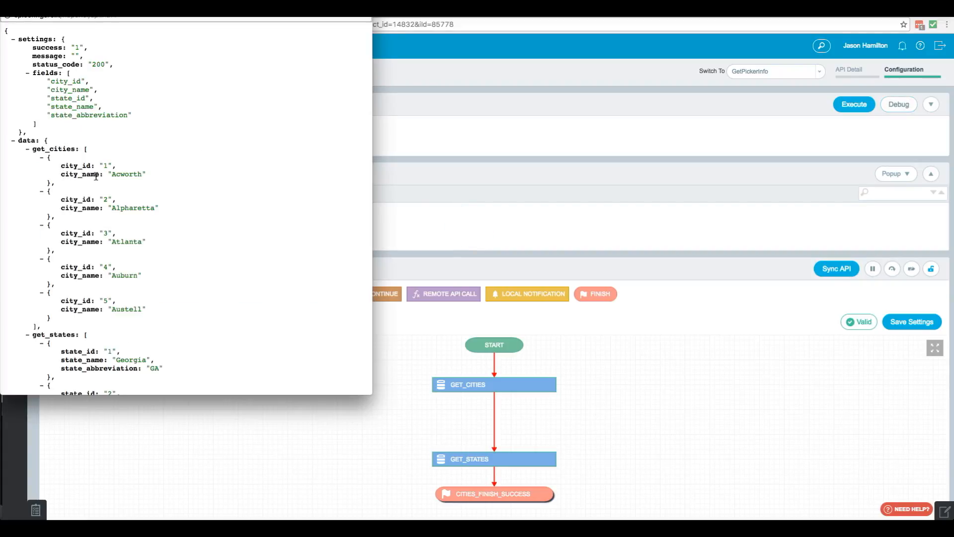
scroll(61, 214, "down", 2)
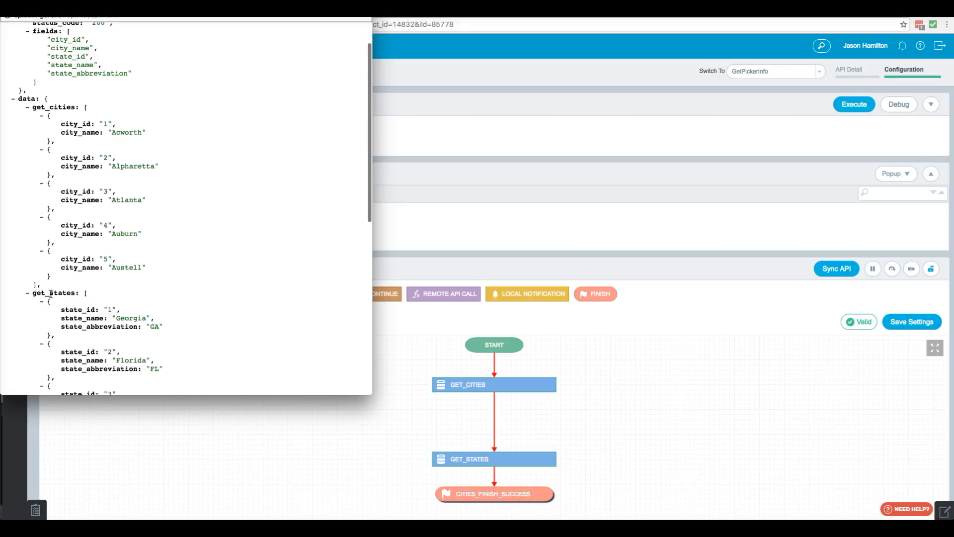
left_click_drag(34, 295, 76, 295)
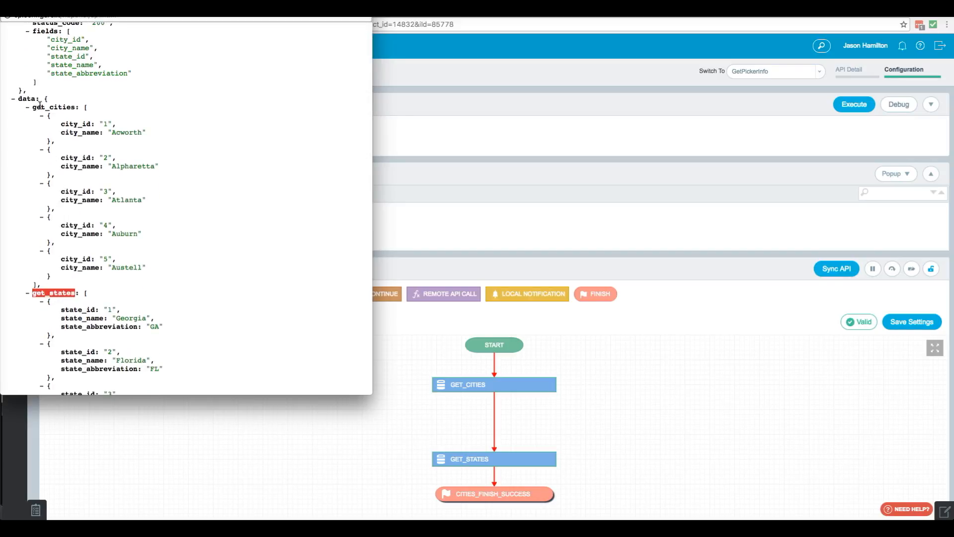
left_click_drag(37, 107, 63, 107)
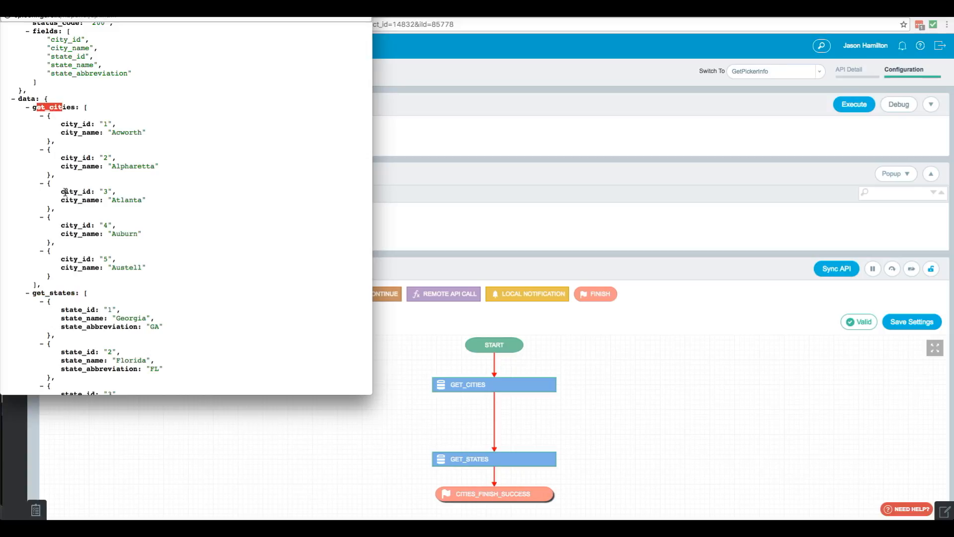
left_click_drag(60, 166, 86, 166)
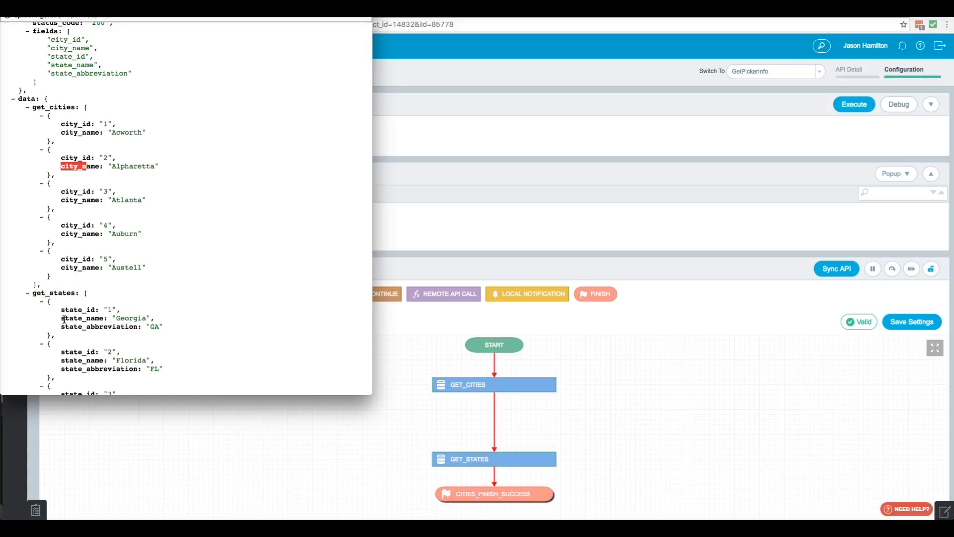
left_click_drag(65, 318, 99, 318)
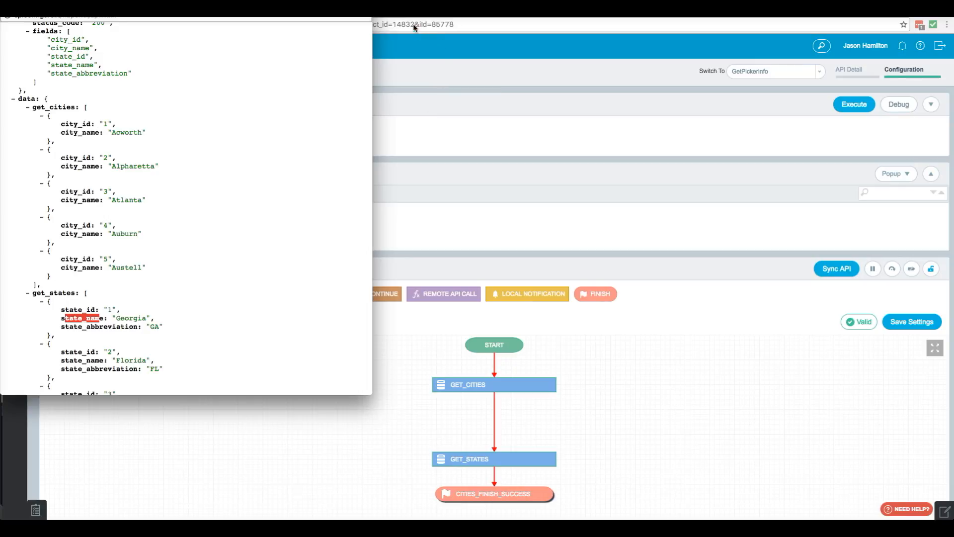
left_click(419, 63)
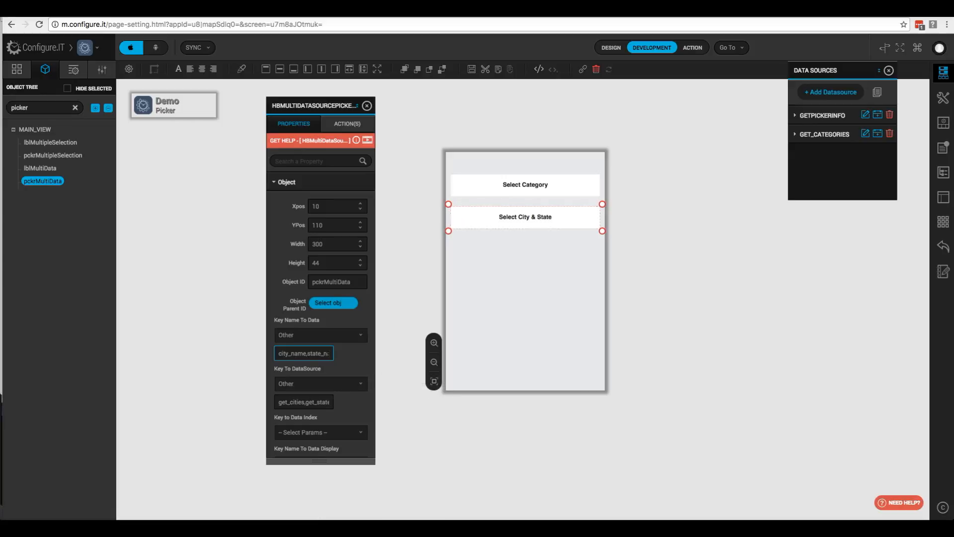
- Save lblMultiData as pckrMultiData's Picker Selection Receiver ID
scroll(336, 386, "down", 1)
scroll(336, 385, "down", 3)
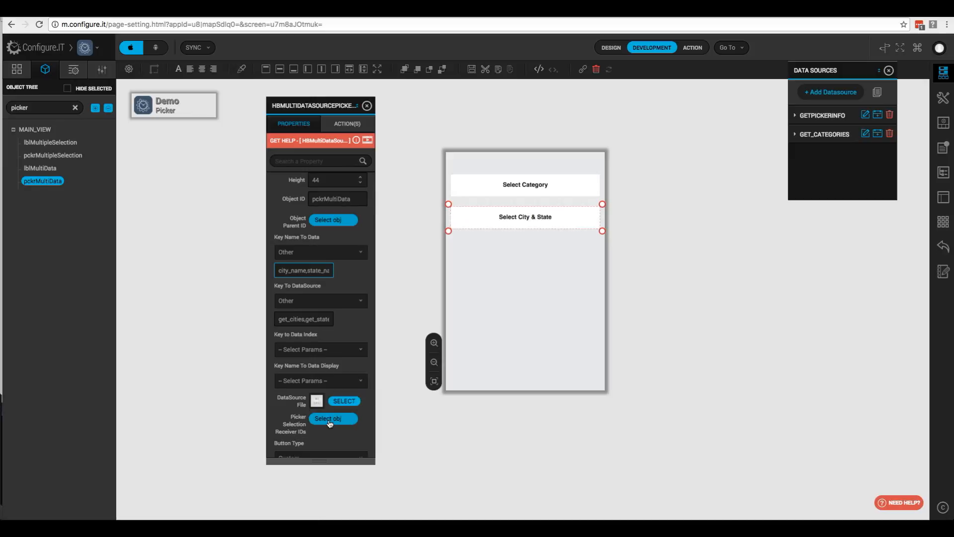
left_click(329, 420)
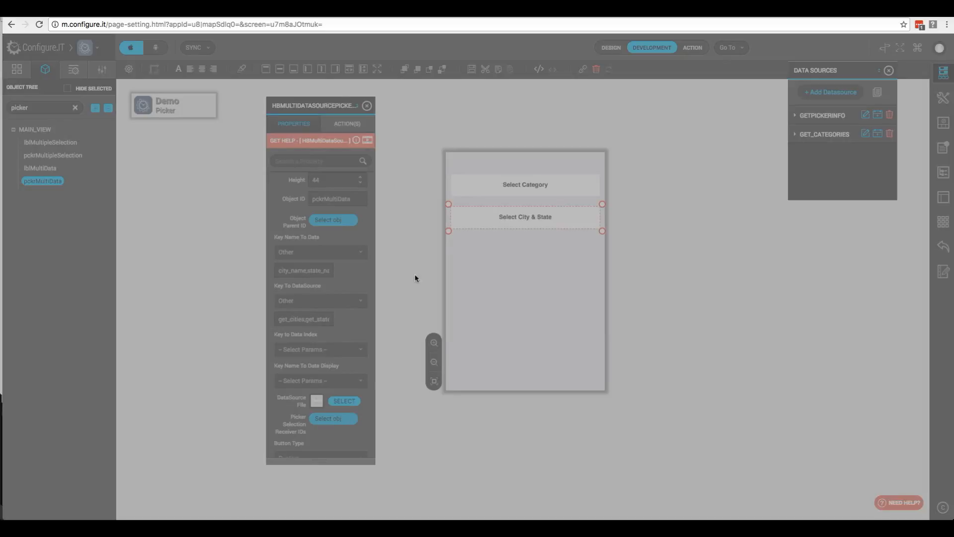
left_click(454, 276)
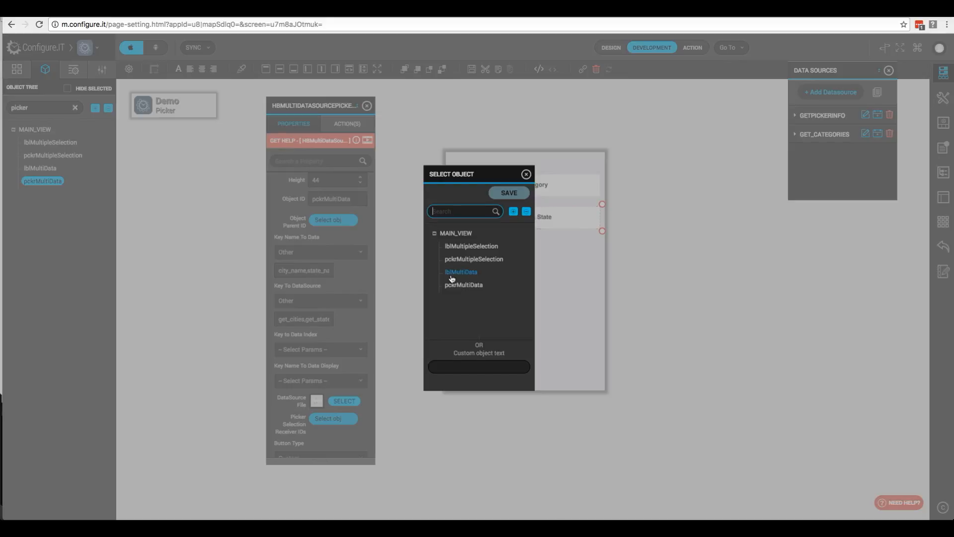
left_click(508, 193)
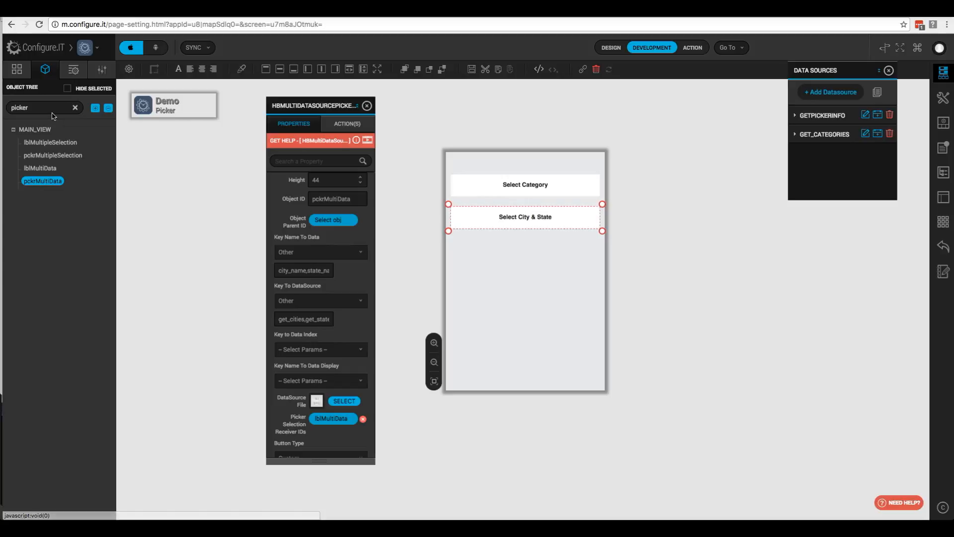
- Search the controls for 'picker' and drop a Picker View below Select City & State
left_click(72, 73)
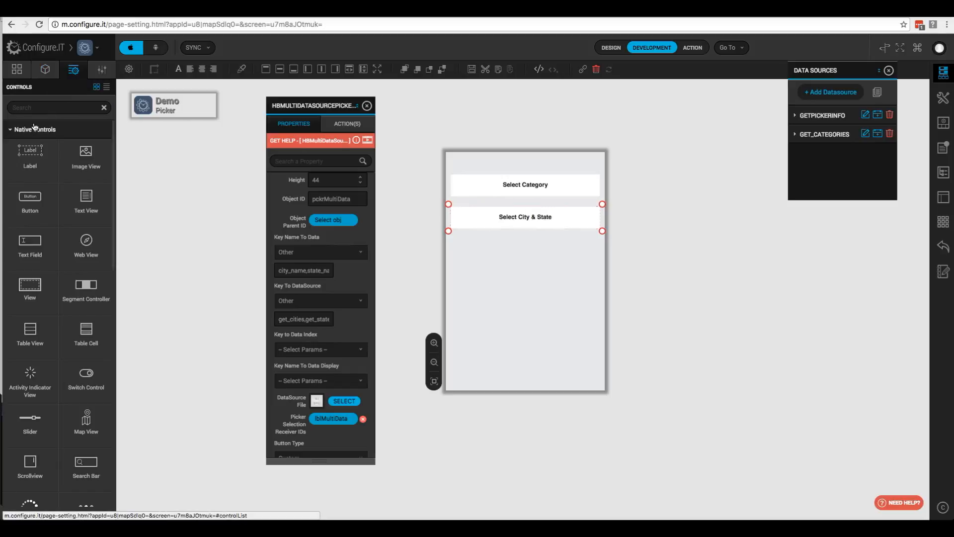
type("p")
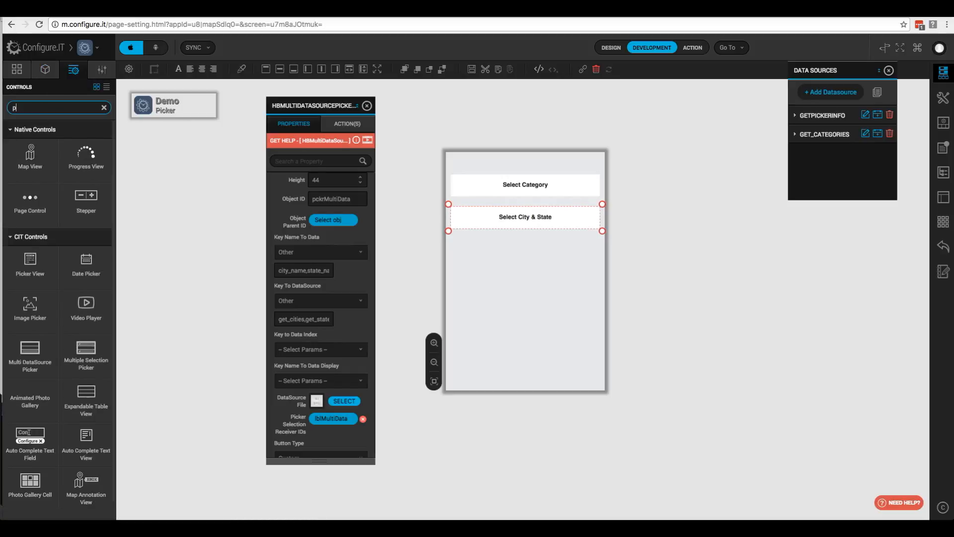
type("icker")
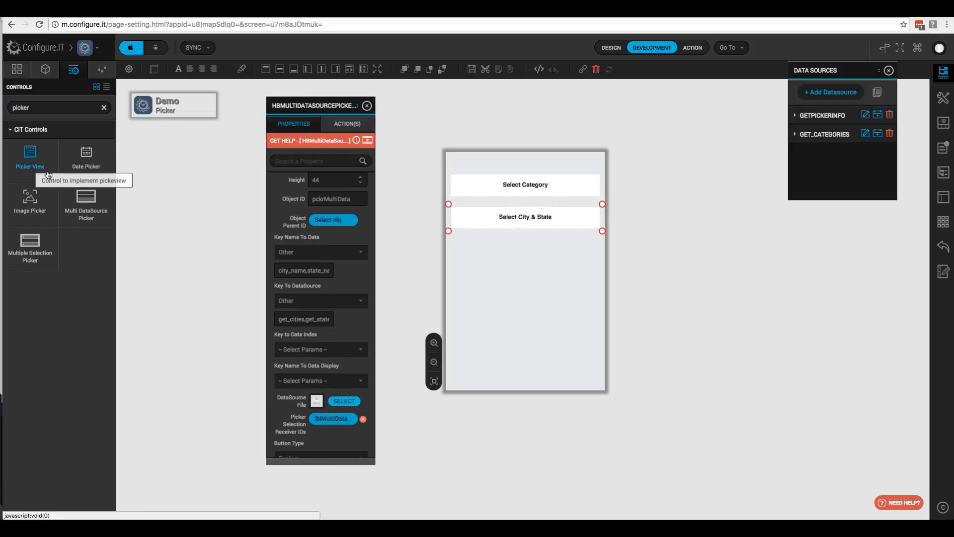
left_click_drag(31, 160, 485, 258)
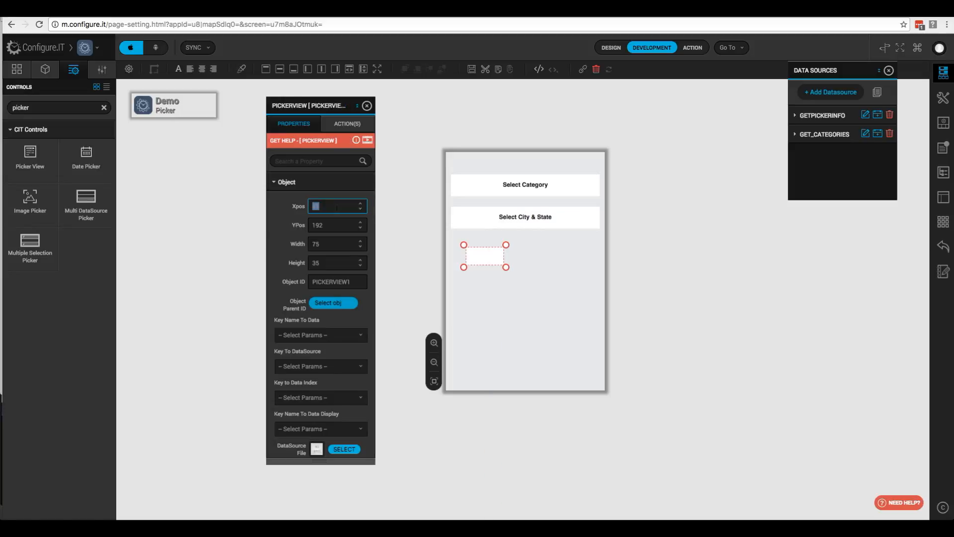
- Position the picker view at X 10, Y 170, 300 wide and 44 high
type("10")
key("Tab")
key("BackSpace")
key("BackSpace")
key("BackSpace")
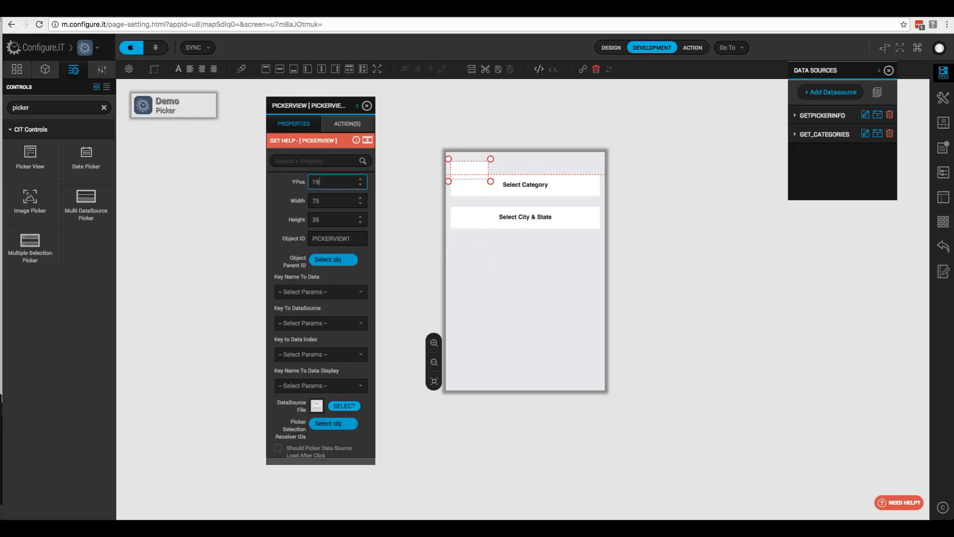
type("170")
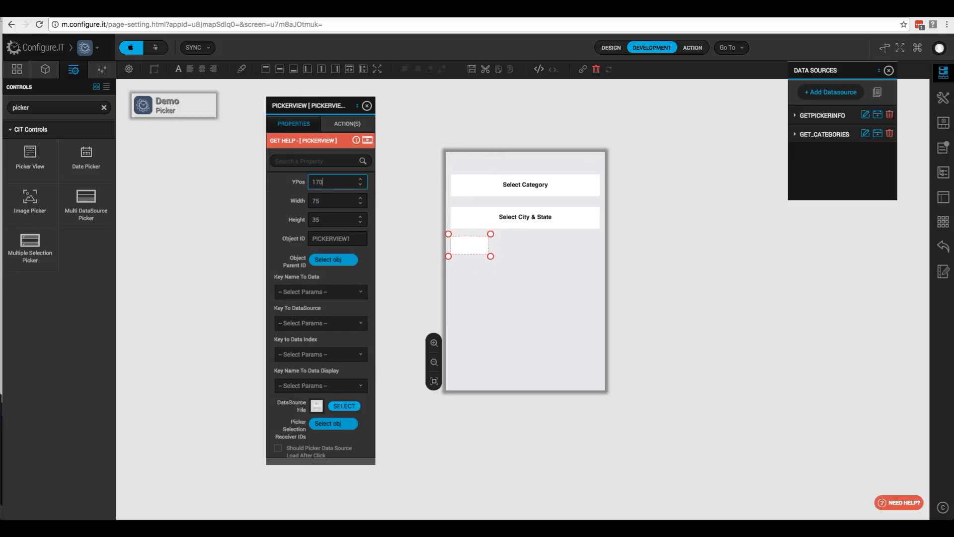
key("Tab")
key("BackSpace")
key("BackSpace")
type("300")
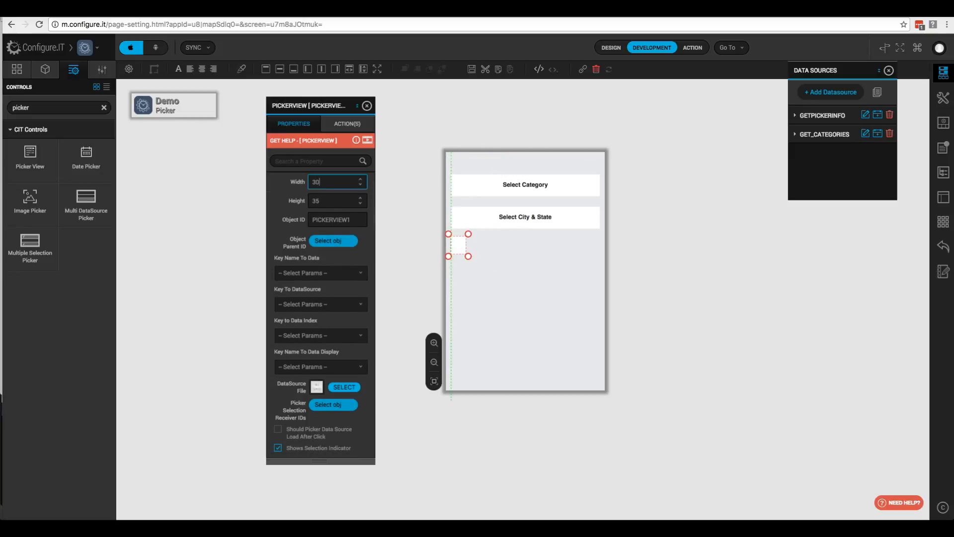
key("Tab")
key("BackSpace")
key("BackSpace")
type("44")
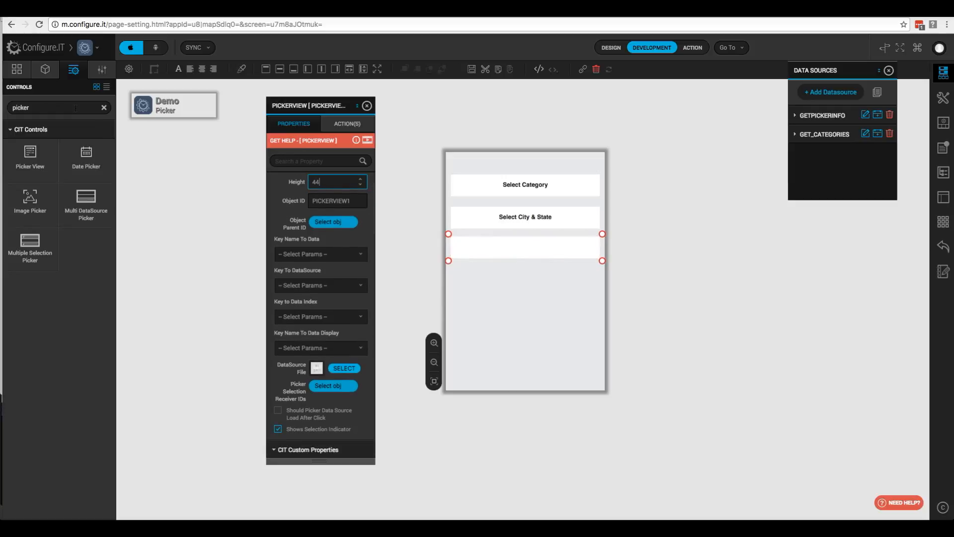
double_click(76, 107)
- Drop a label over the third picker row at X 0, Y 170, 310×44, with ID lblPicker
key("BackSpace")
type("label")
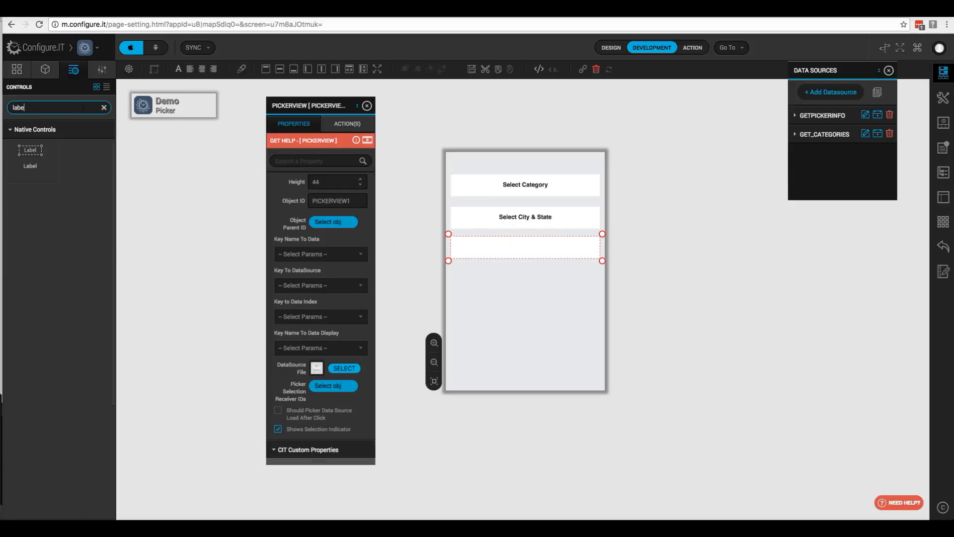
left_click_drag(30, 149, 492, 244)
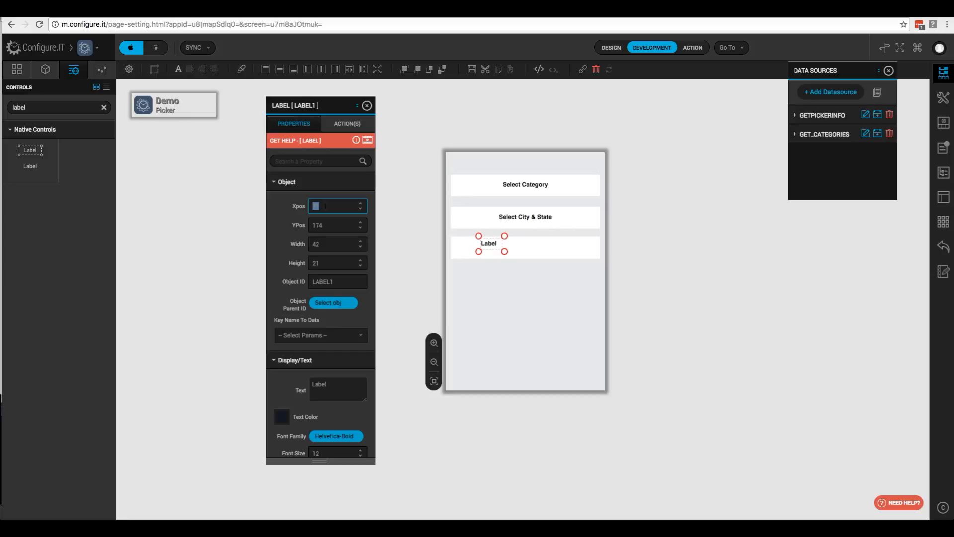
type("0")
key("Tab")
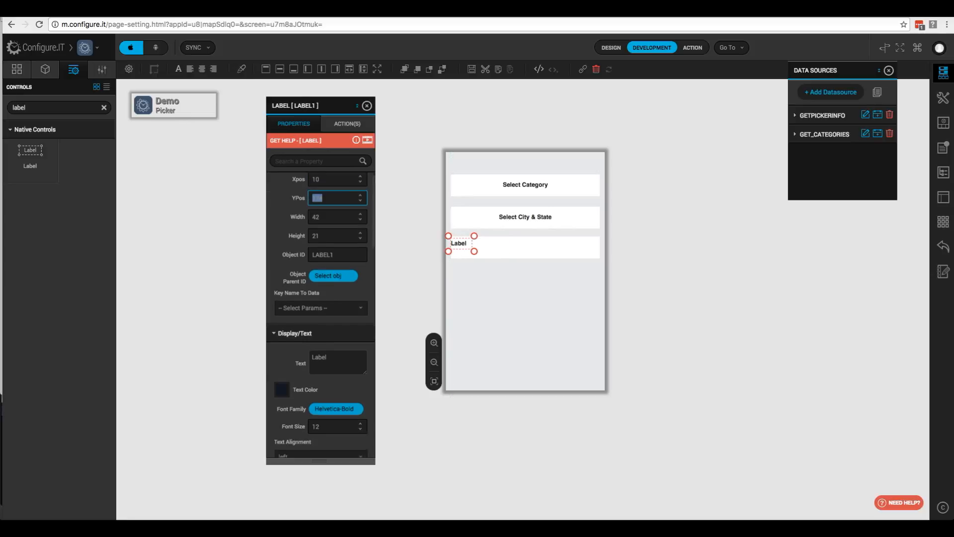
type("170")
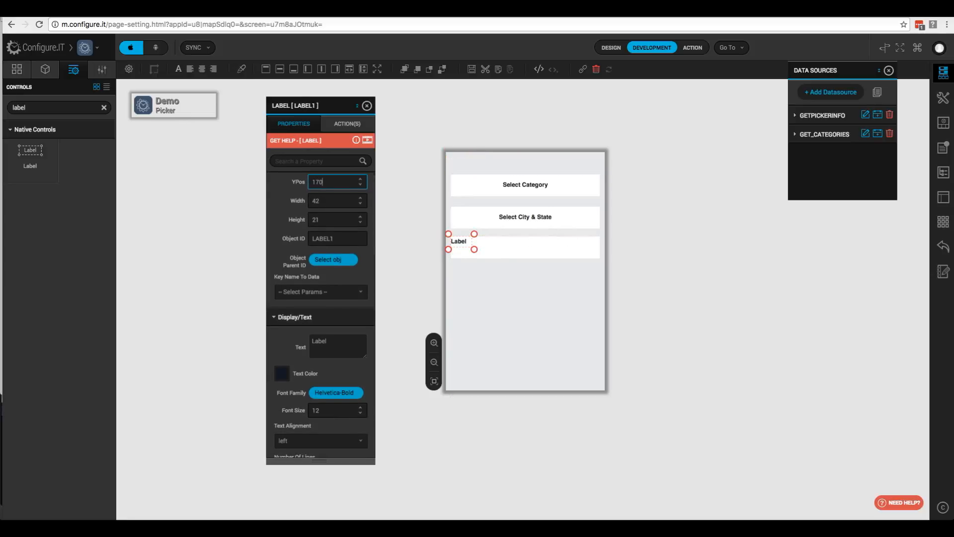
key("Tab")
type("310")
key("Tab")
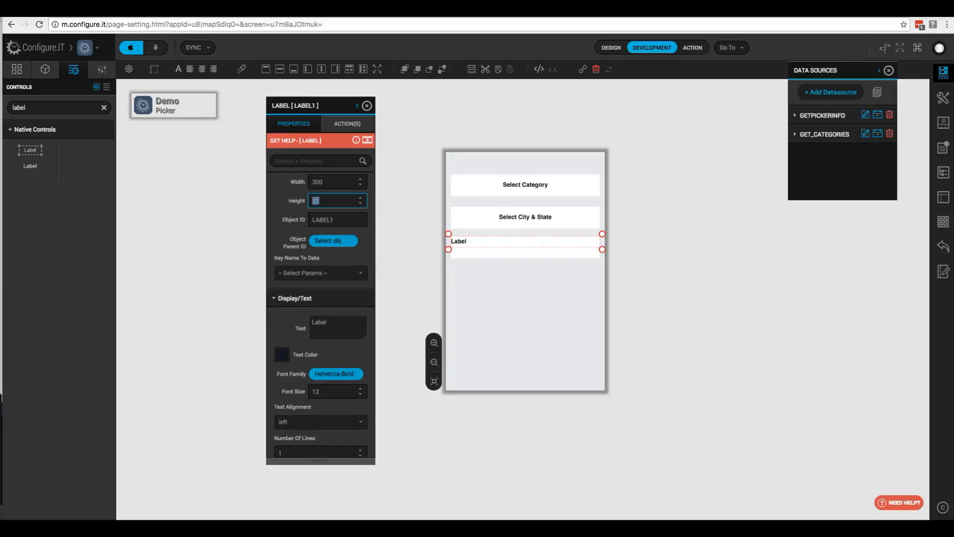
type("44")
key("Tab")
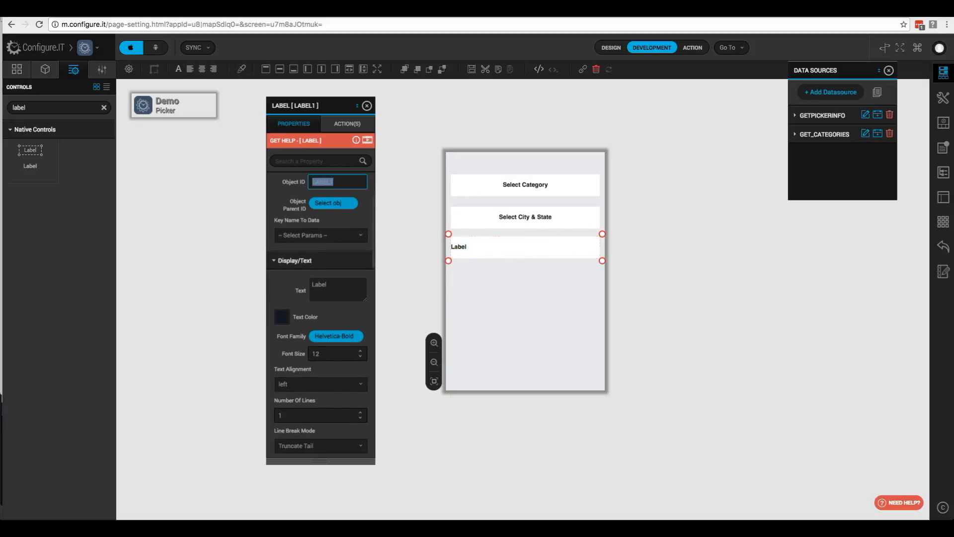
type("lbl")
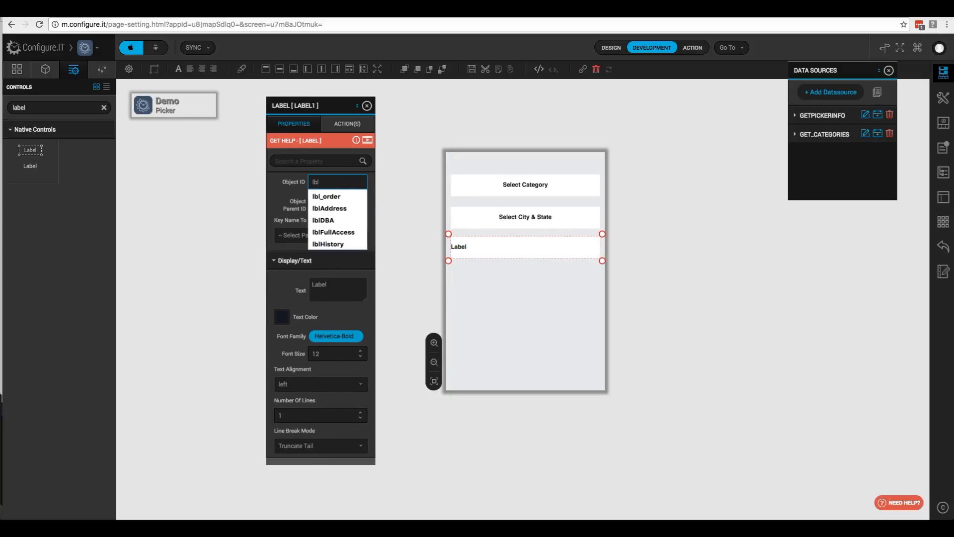
type("Picker")
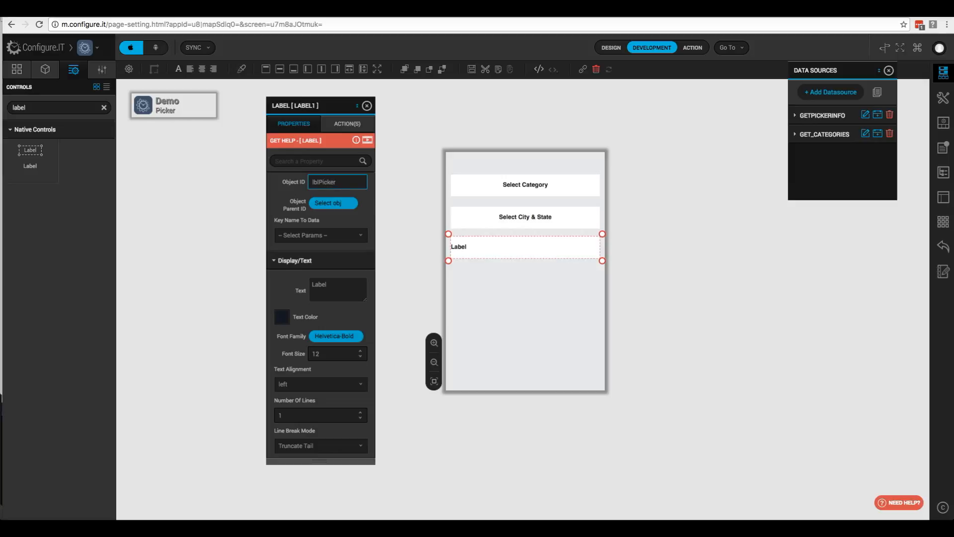
- Set the label text to 'Select Distance in Meters', centred, fixing the misspelling
double_click(334, 288)
type("Select Dis")
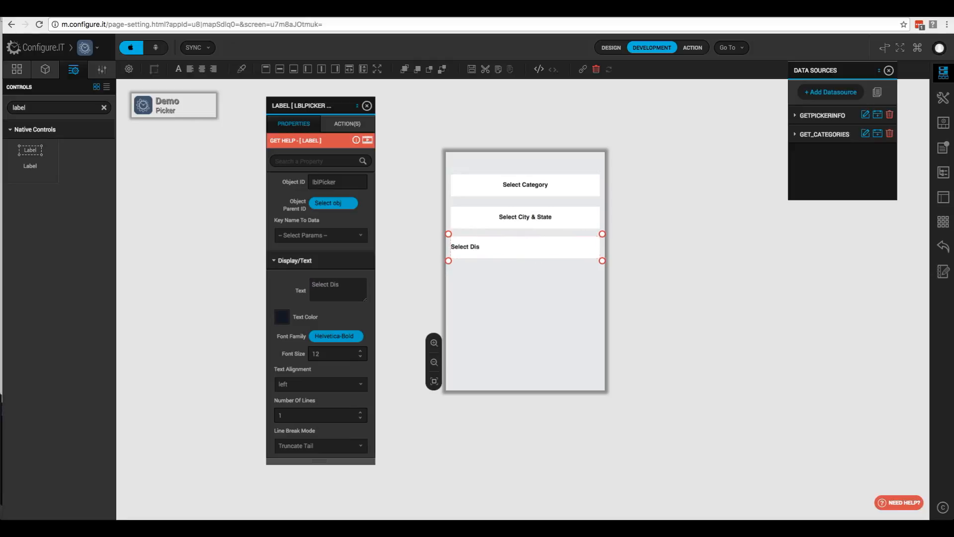
type("tnace in Meters")
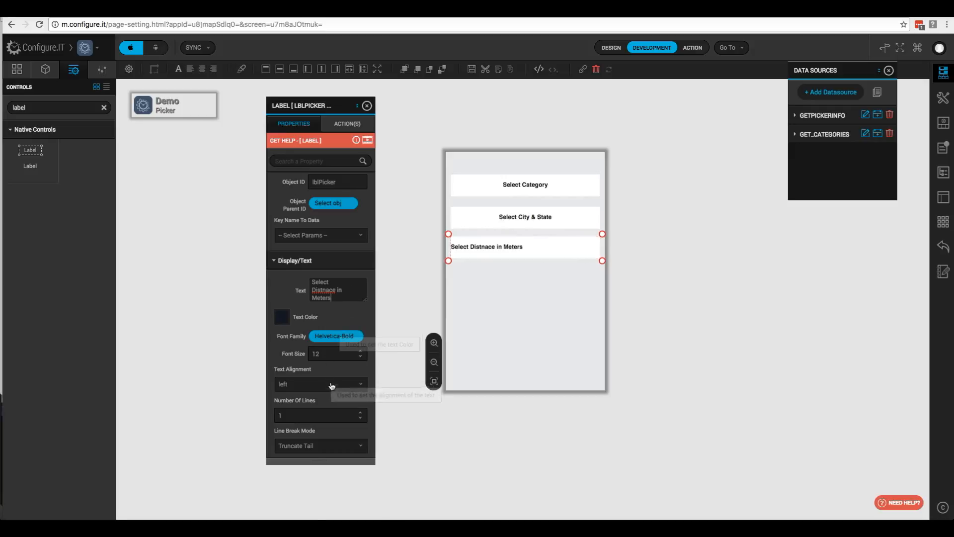
left_click(354, 385)
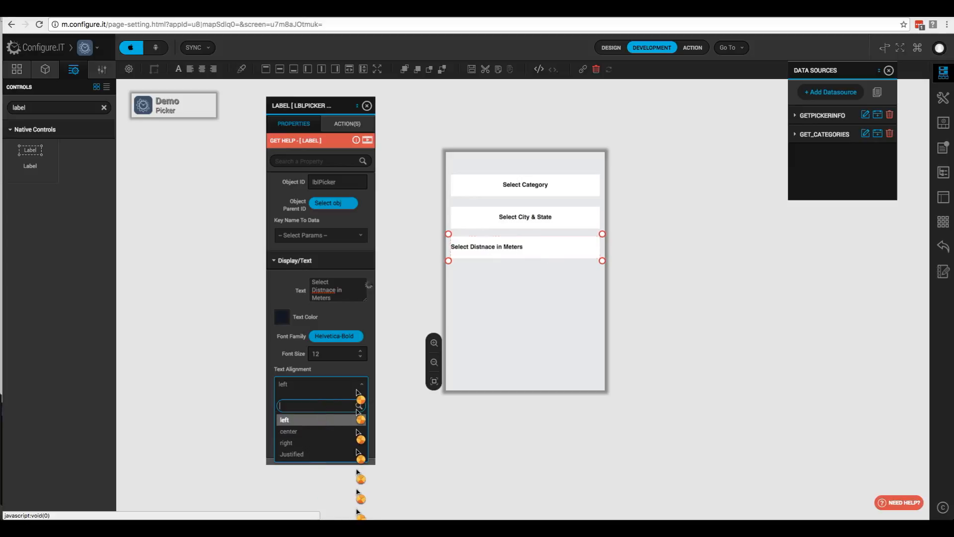
left_click(308, 432)
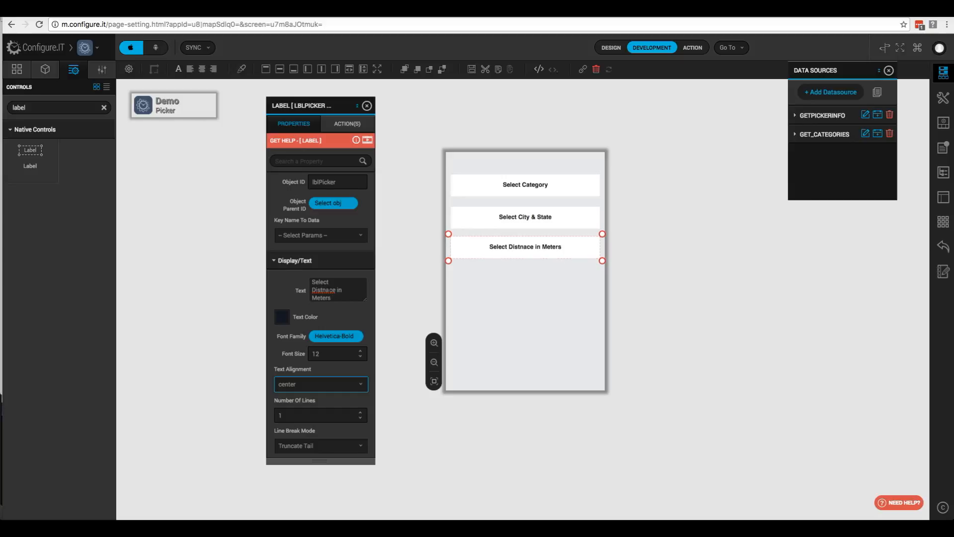
double_click(325, 290)
left_click(332, 290)
key("BackSpace")
type("n")
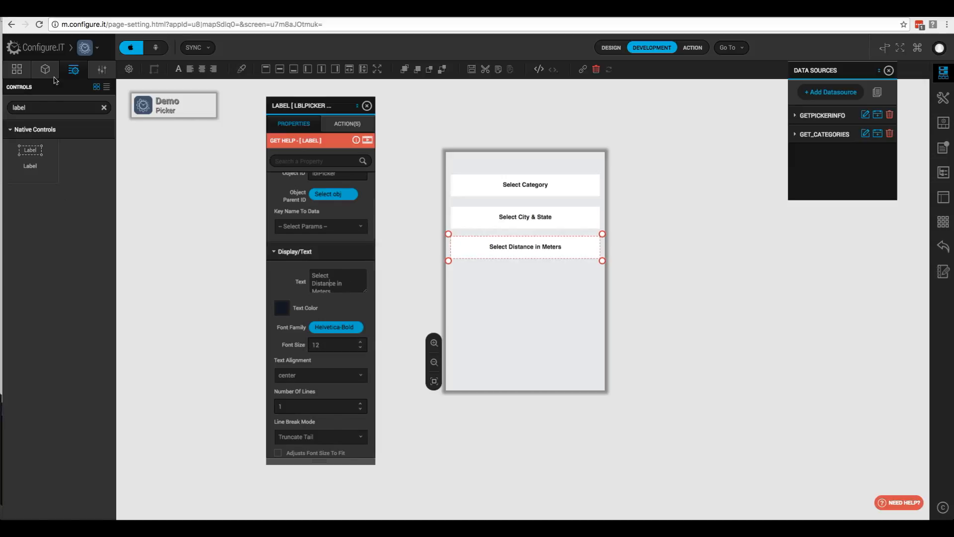
- Select PICKERVIEW1 in the object tree and set its numerical bounds to 0-50000
left_click(45, 69)
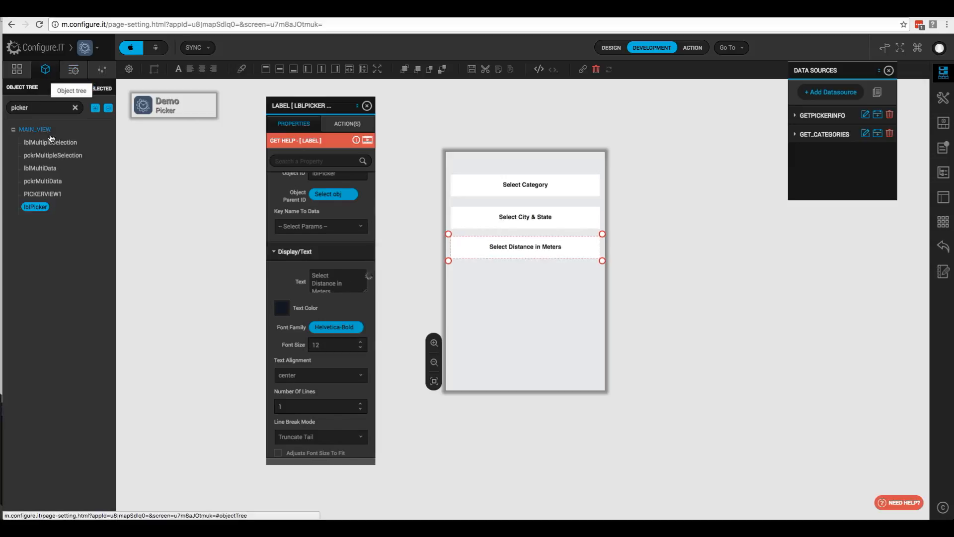
left_click(43, 195)
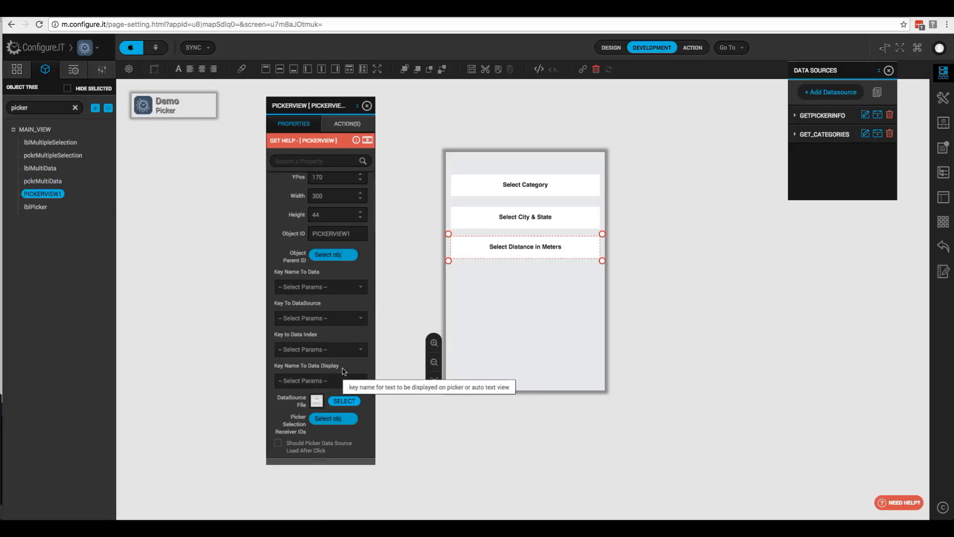
scroll(344, 381, "down", 3)
scroll(345, 371, "down", 4)
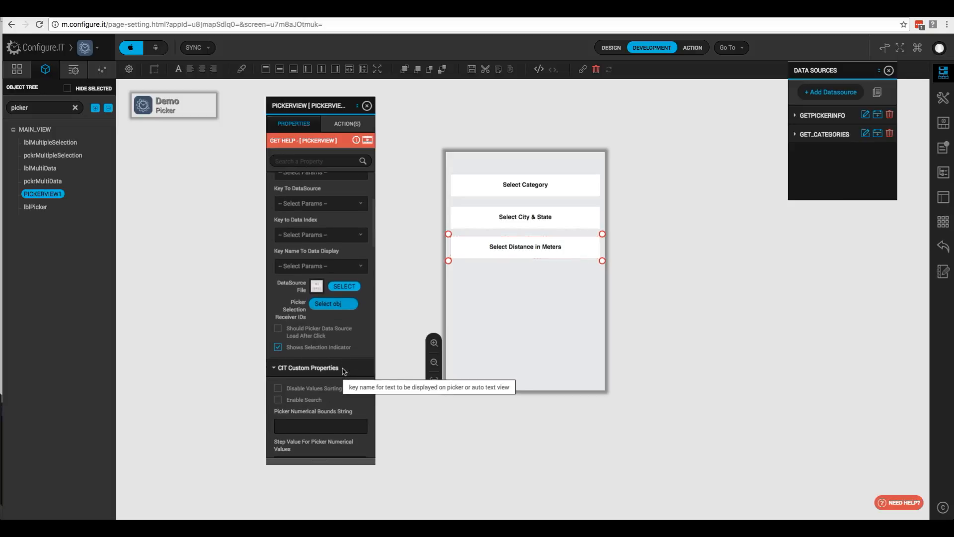
scroll(345, 372, "down", 2)
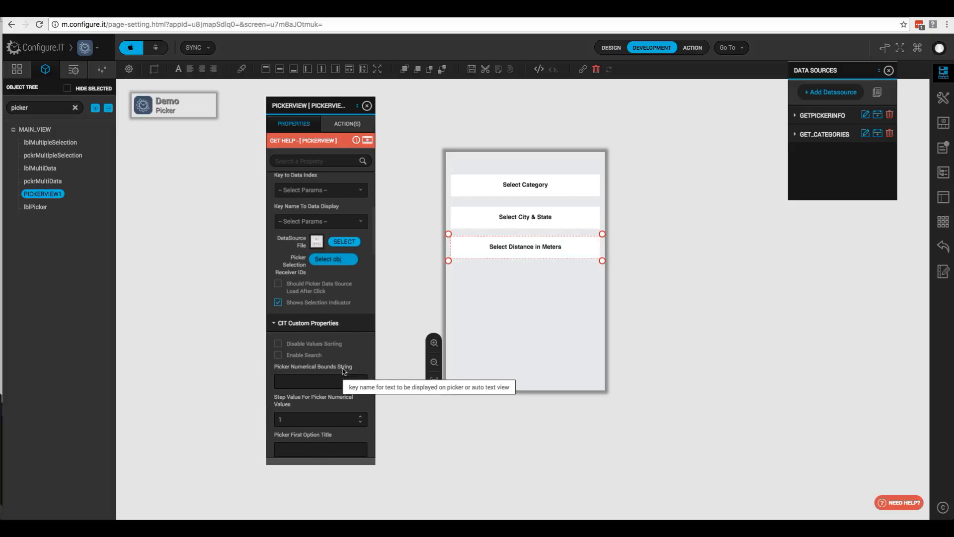
scroll(343, 371, "down", 3)
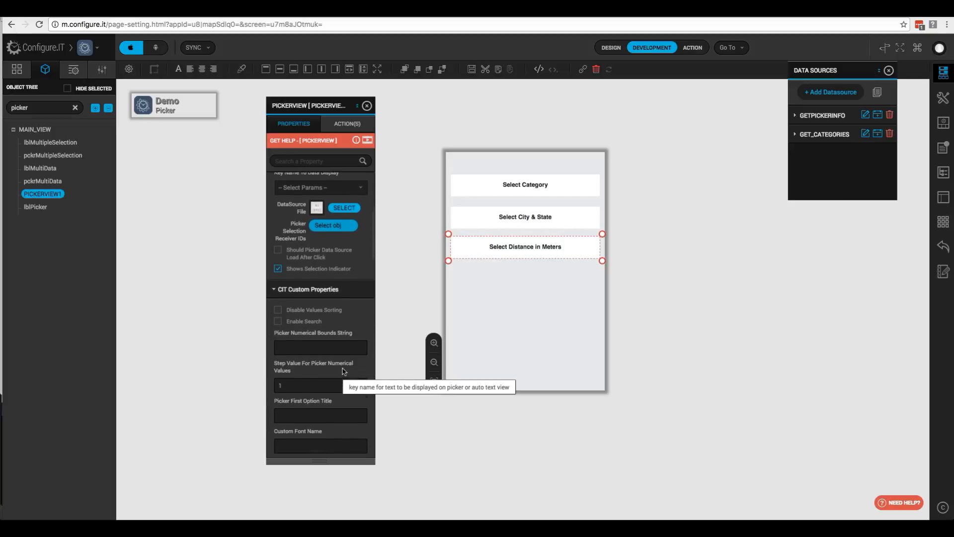
left_click(321, 347)
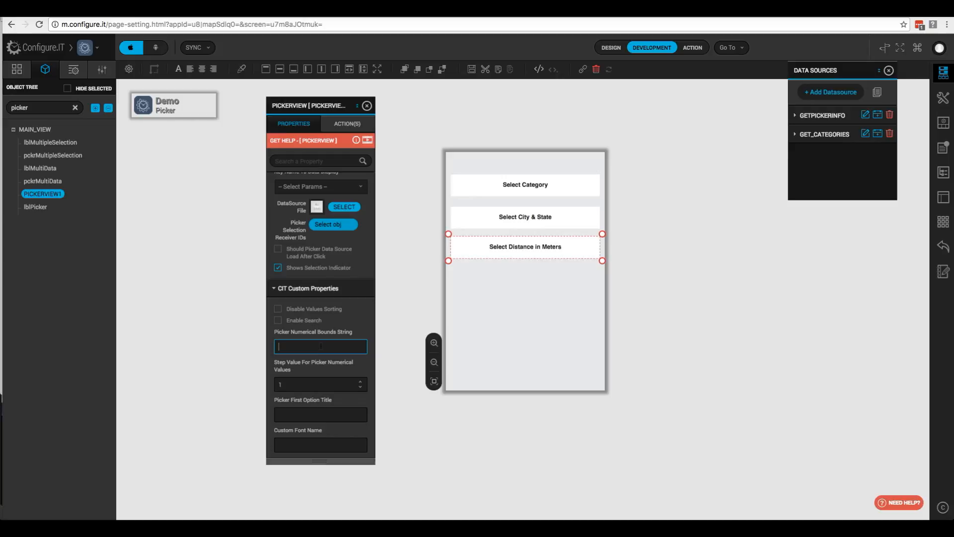
type("0-50000")
- Set the step value to 1000 and the first option title to 'Please Select Distance'
left_click(300, 384)
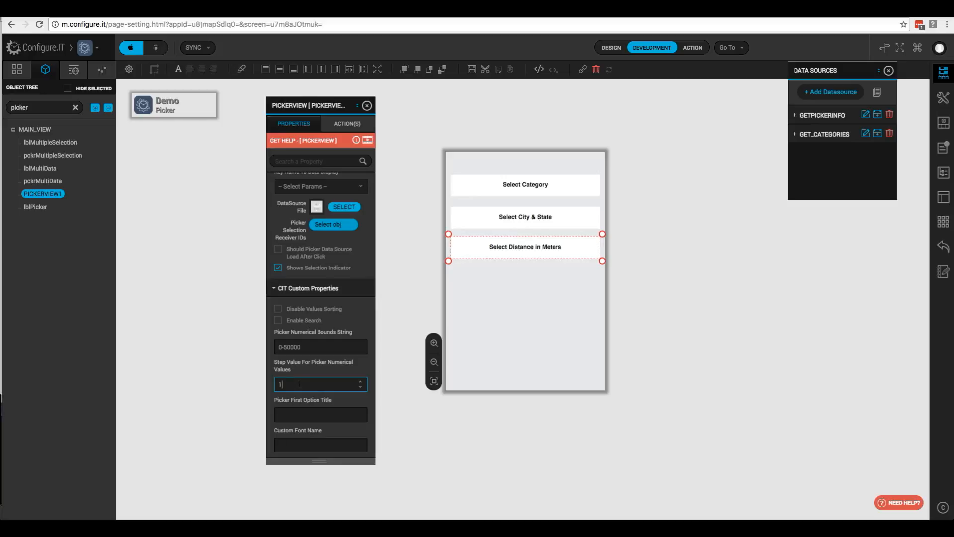
type("000")
left_click(326, 411)
scroll(329, 409, "down", 1)
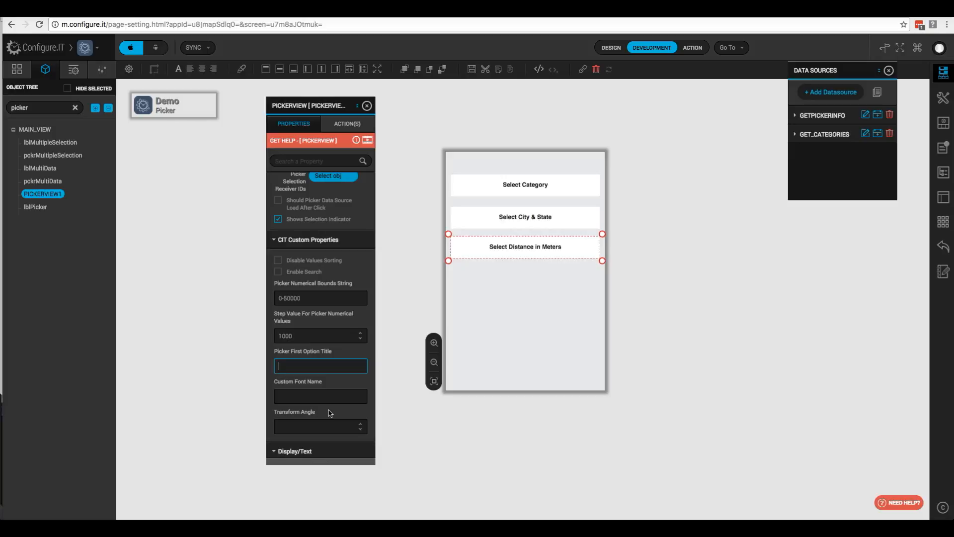
type("Please Select Distance")
scroll(321, 313, "down", 2)
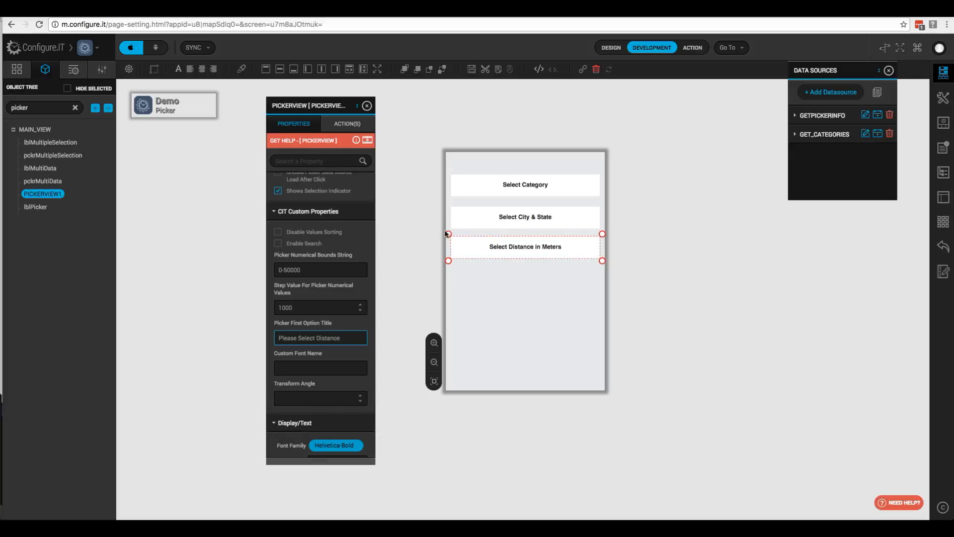
- Open the Load event's case editor for the Select Category picker
left_click(472, 183)
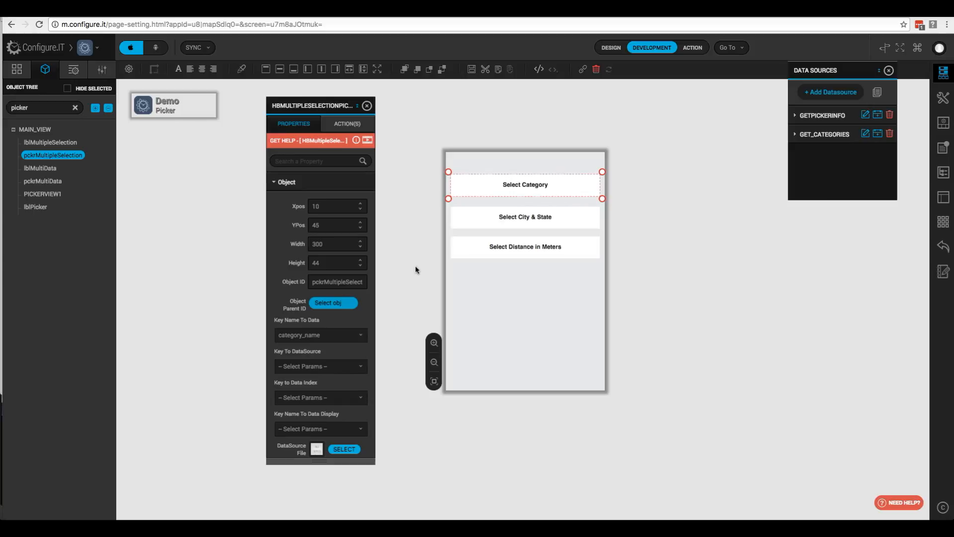
left_click(349, 125)
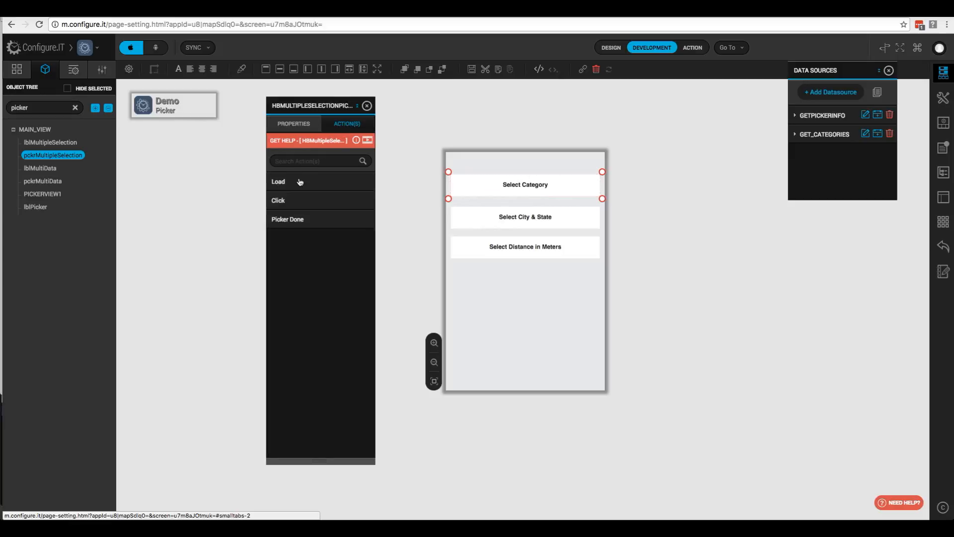
mouse_move(312, 188)
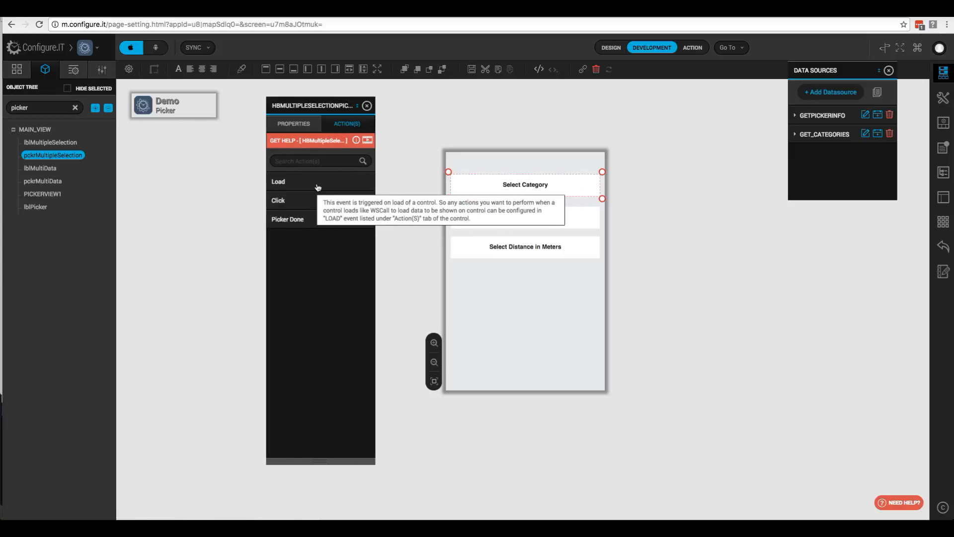
mouse_move(314, 205)
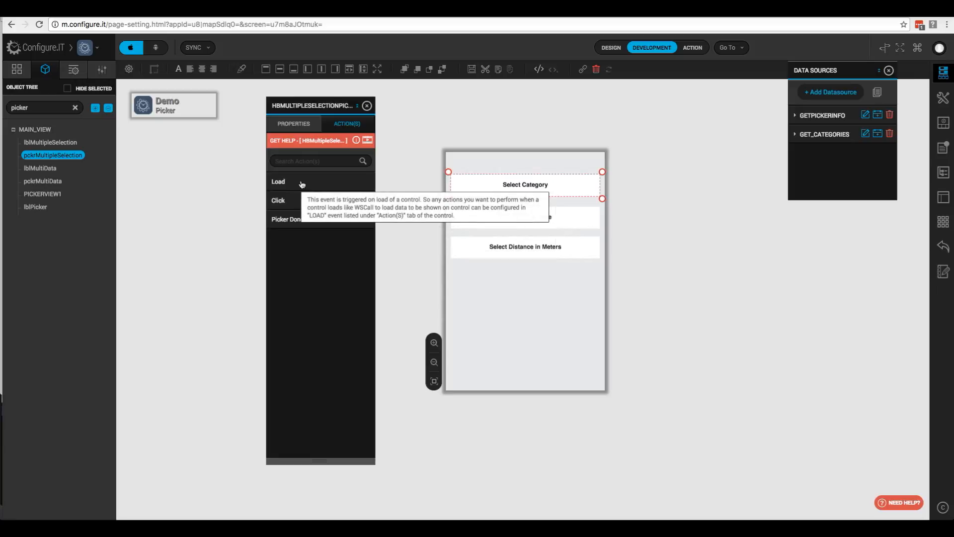
left_click(301, 184)
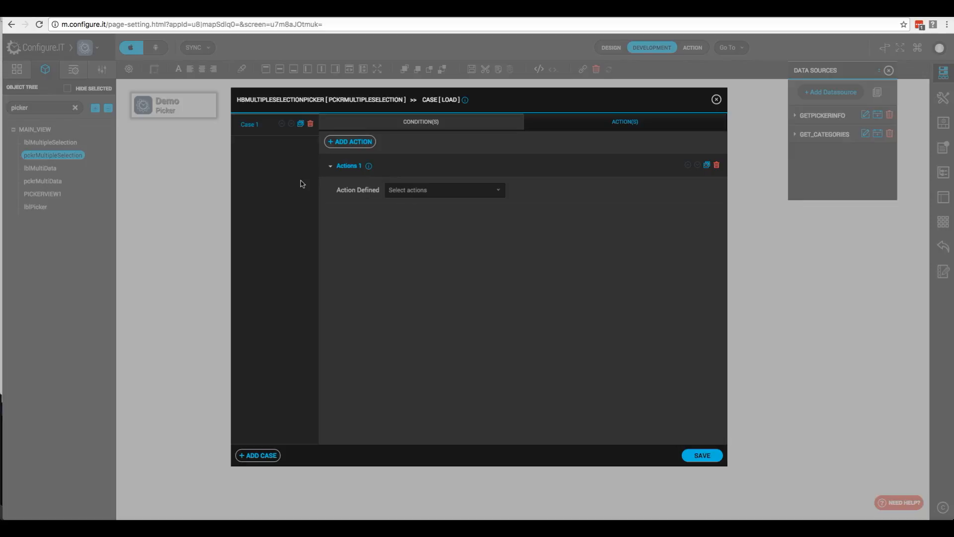
- Set the Load action to Trigger Local Datasource with GET_CATEGORIES and save it
left_click(452, 194)
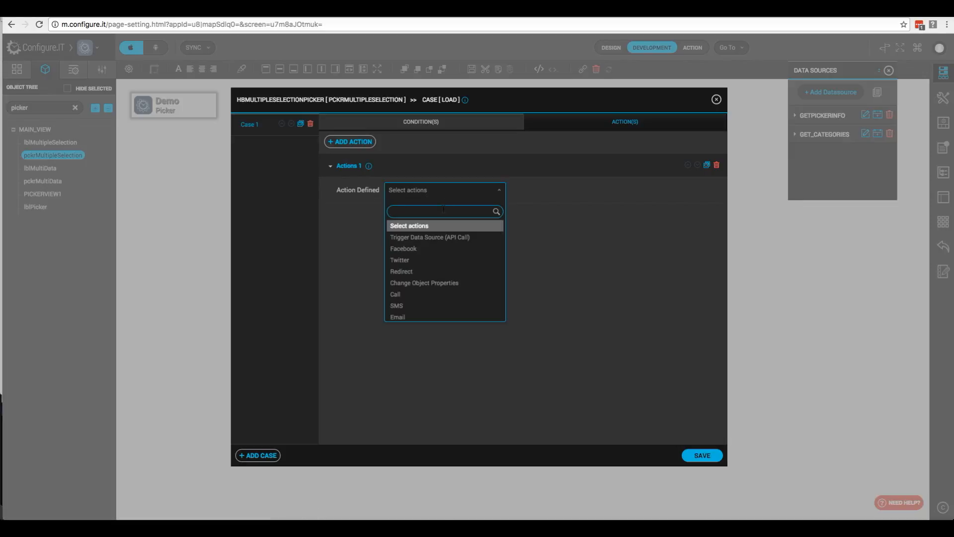
type("api")
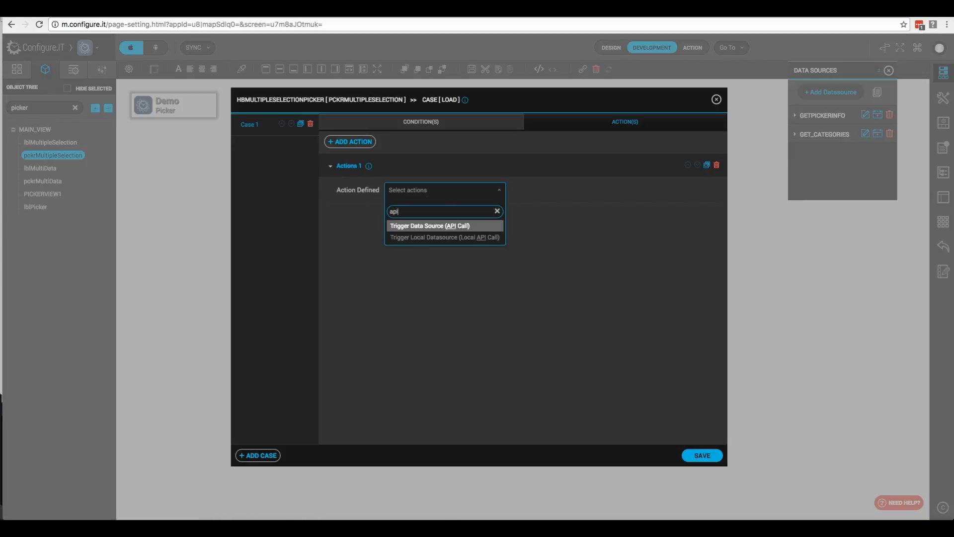
left_click(443, 238)
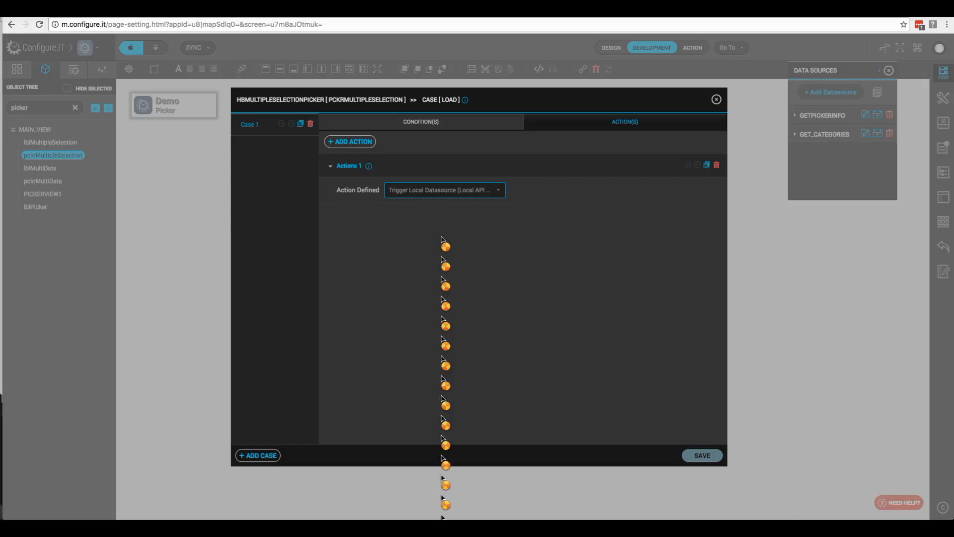
left_click(406, 243)
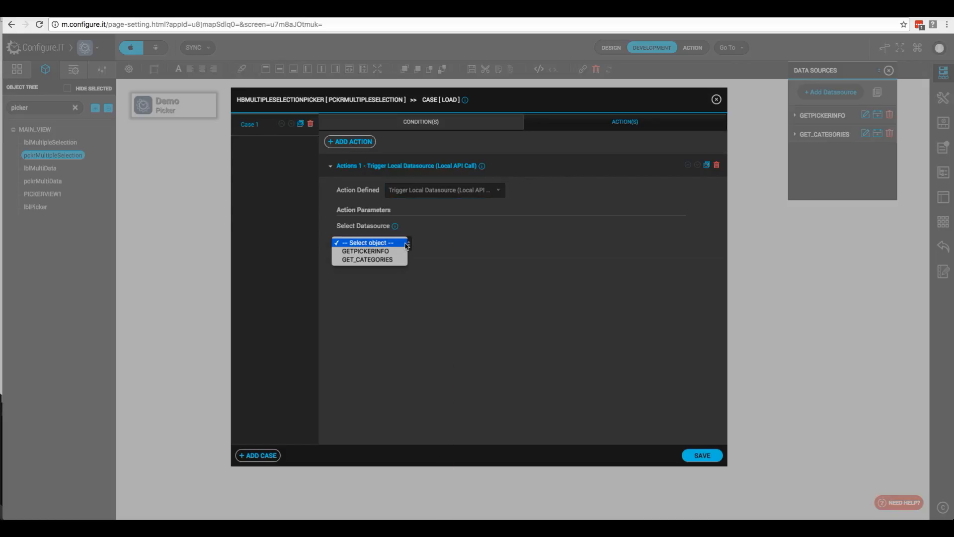
left_click(378, 259)
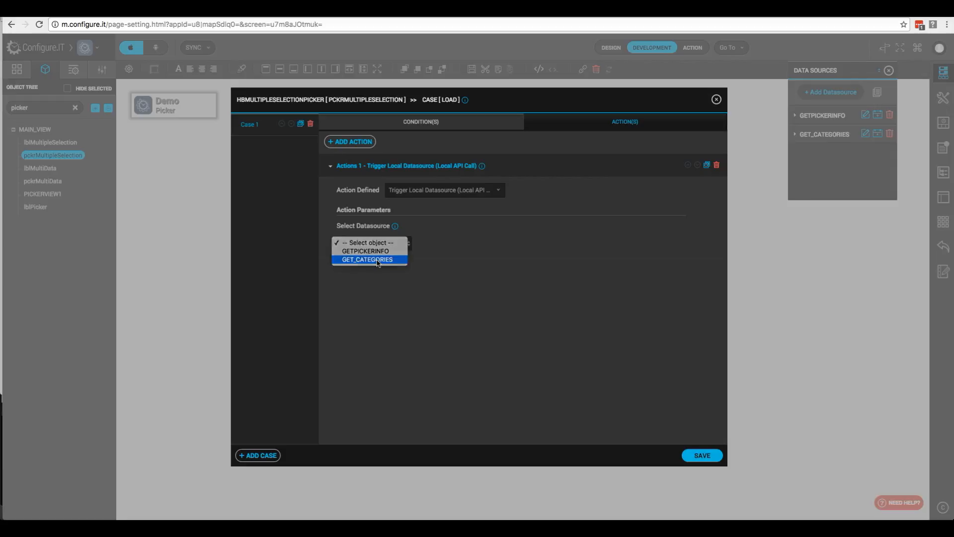
left_click(699, 456)
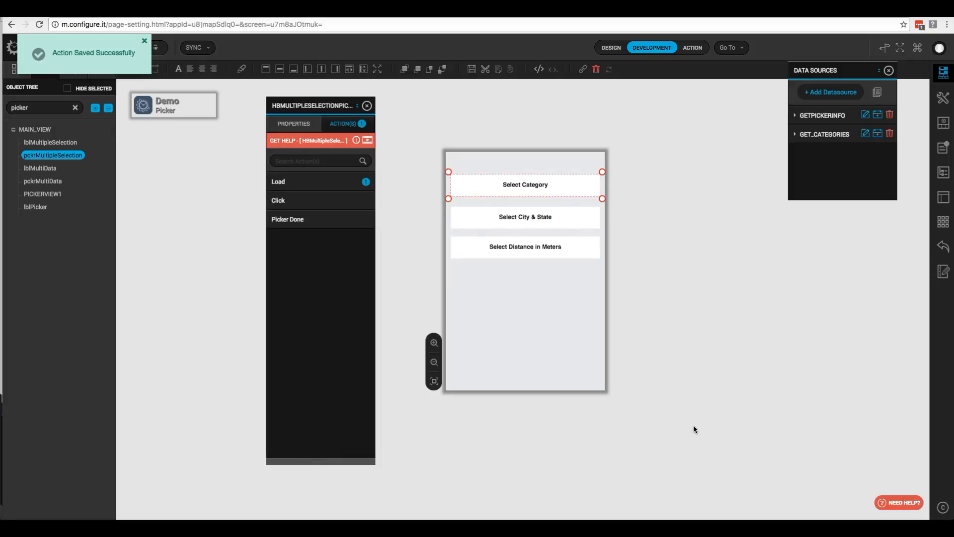
mouse_move(349, 208)
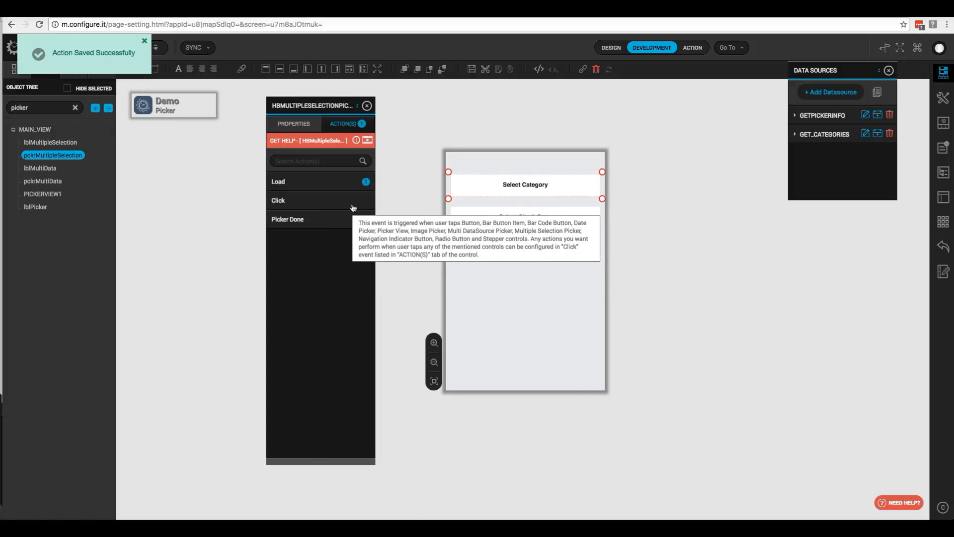
- Open the Click event's case editor for the Select City & State picker
left_click(468, 215)
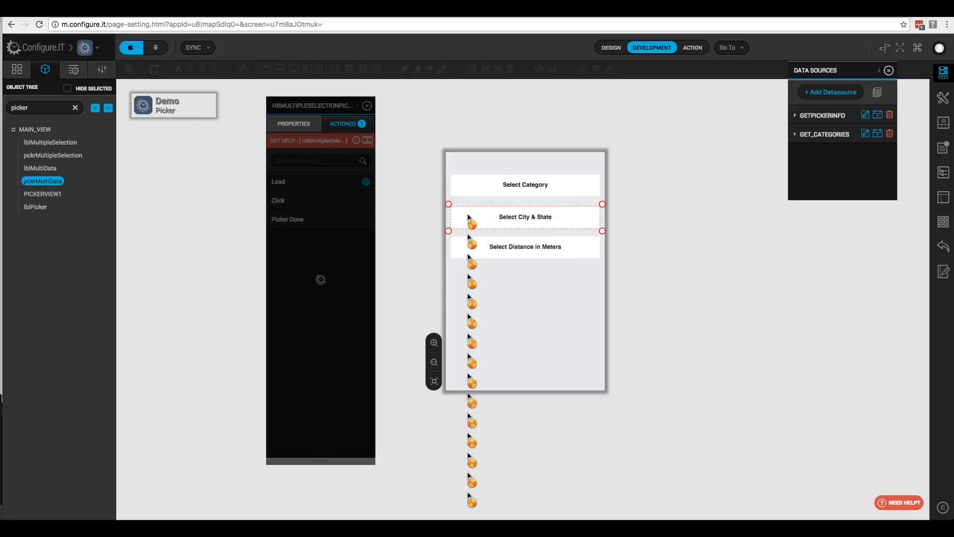
left_click(344, 124)
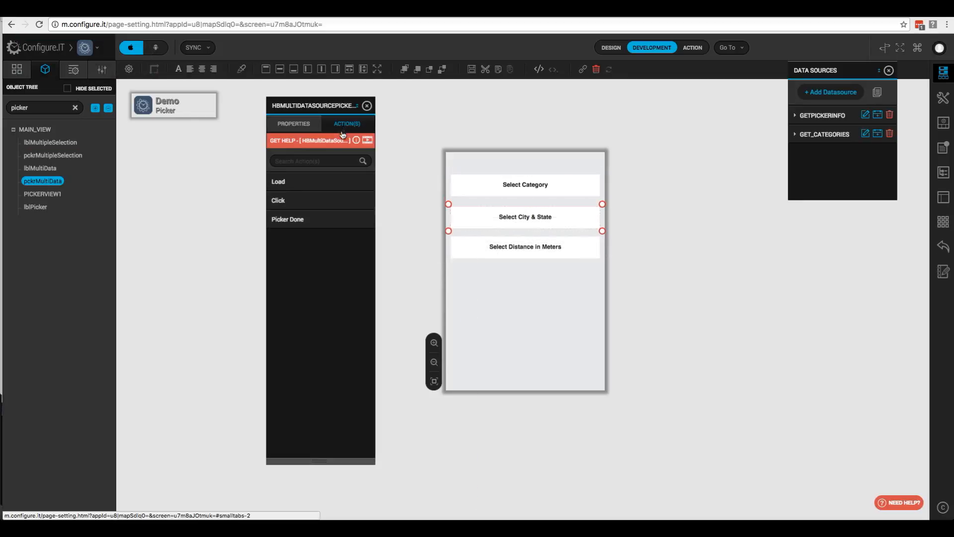
left_click(323, 201)
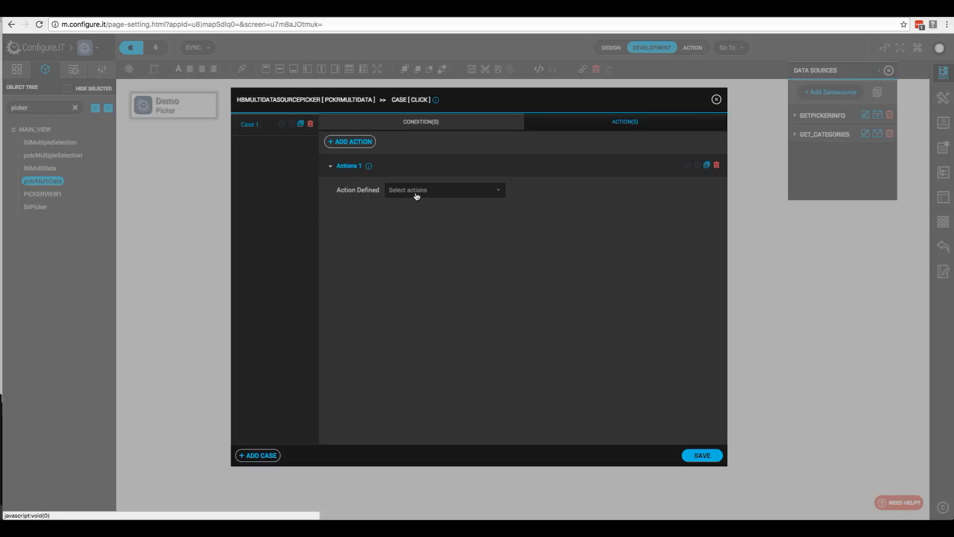
- Set the Click action to Trigger Local Datasource with GETPICKERINFO and save it
left_click(417, 193)
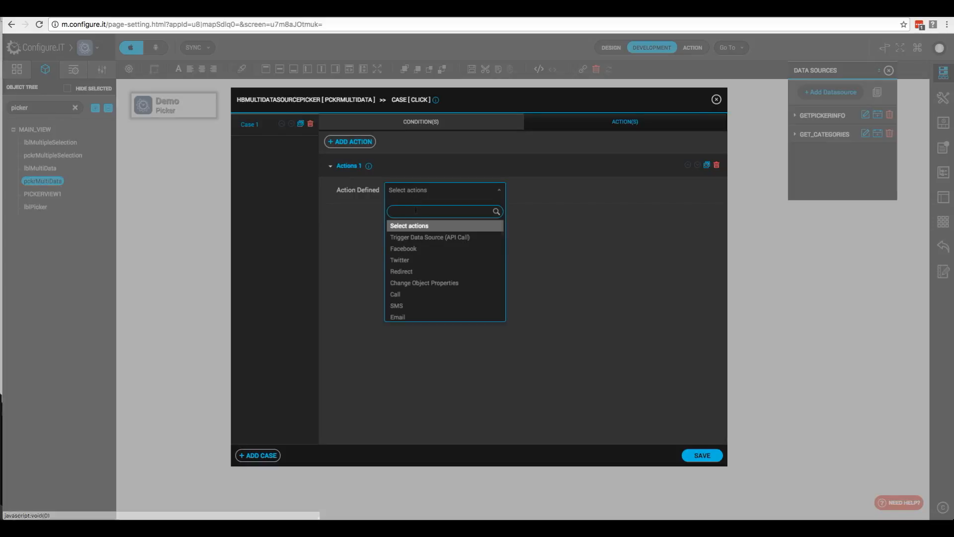
type("api")
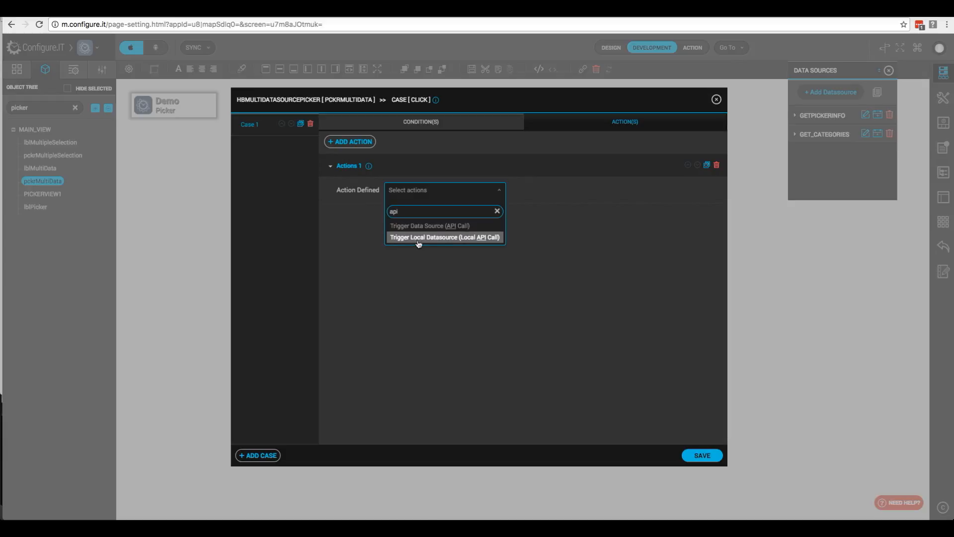
left_click(418, 244)
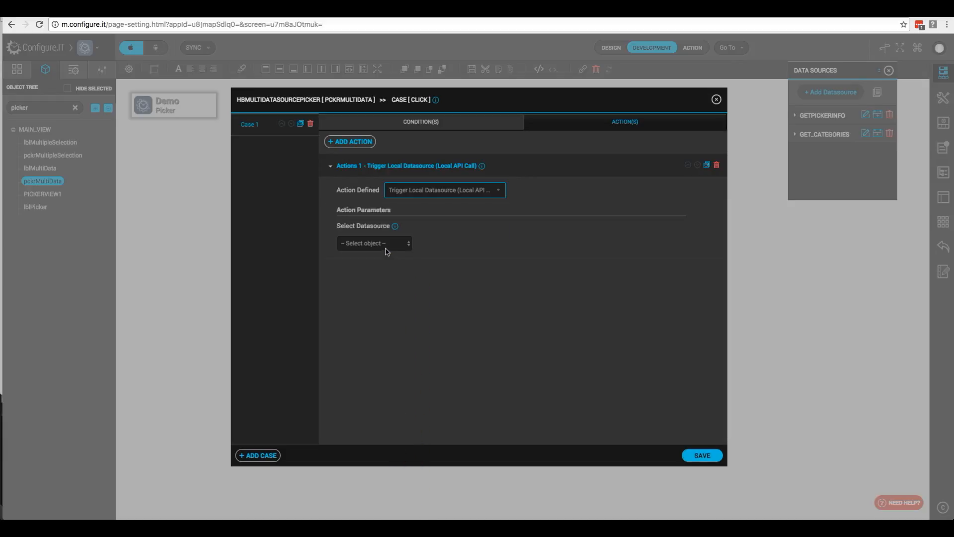
left_click(385, 245)
left_click(384, 250)
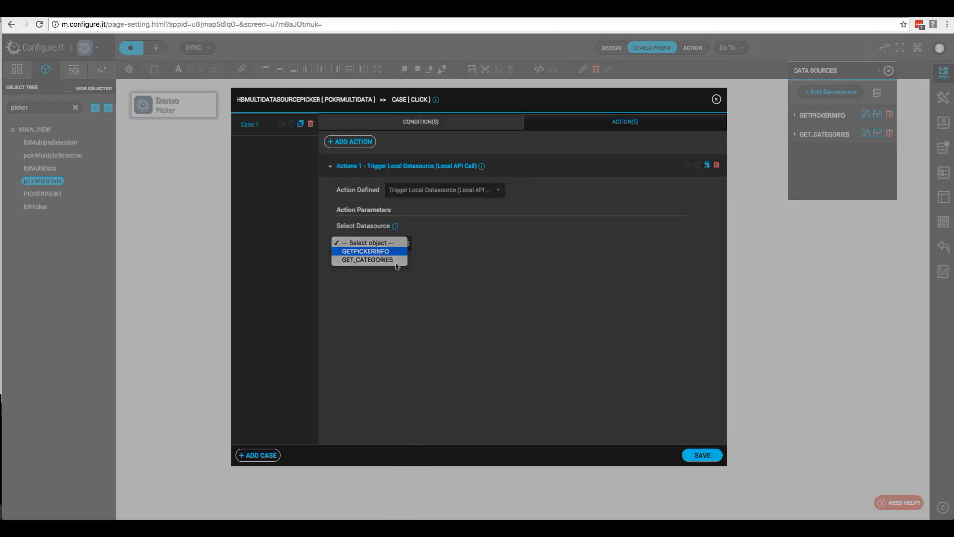
left_click(701, 457)
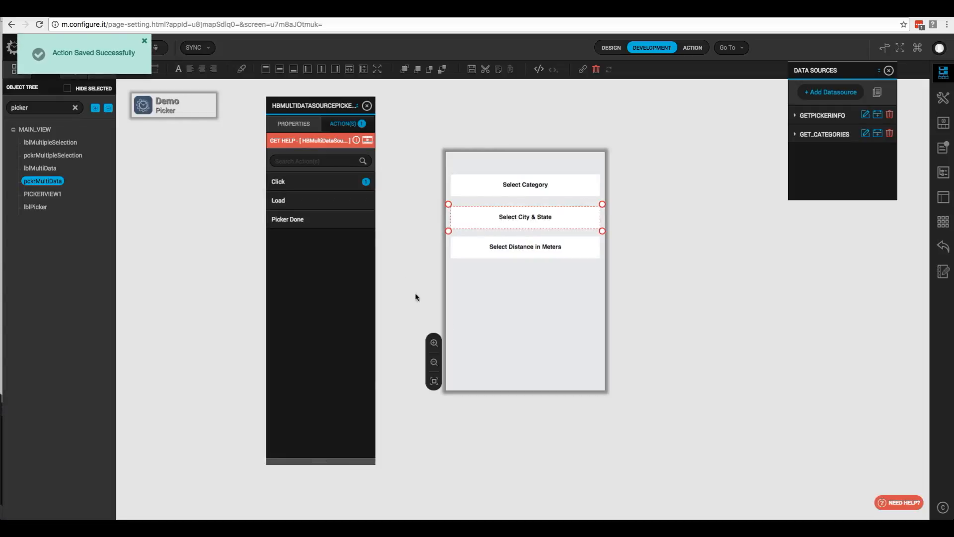
mouse_move(316, 229)
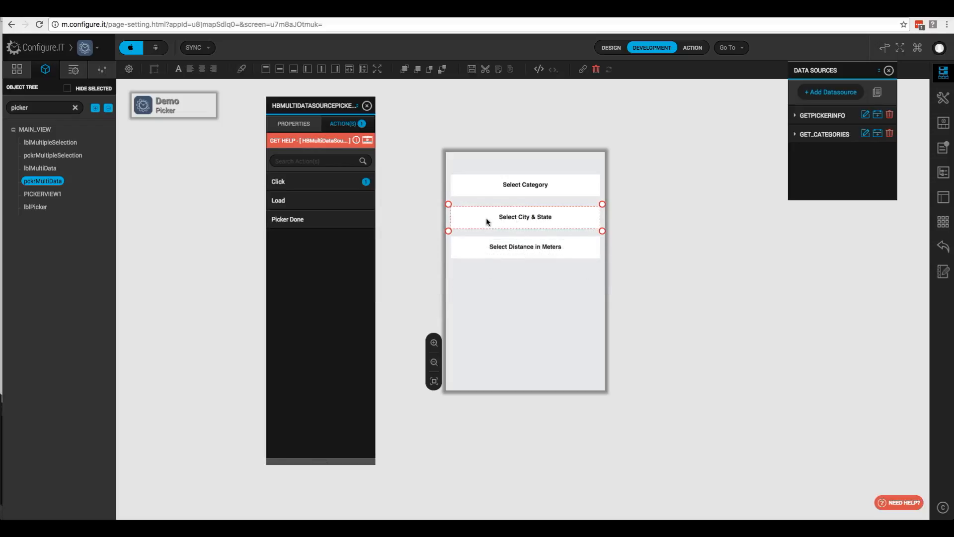
- Drag lblPicker above PICKERVIEW1 in the Object Tree
left_click(282, 124)
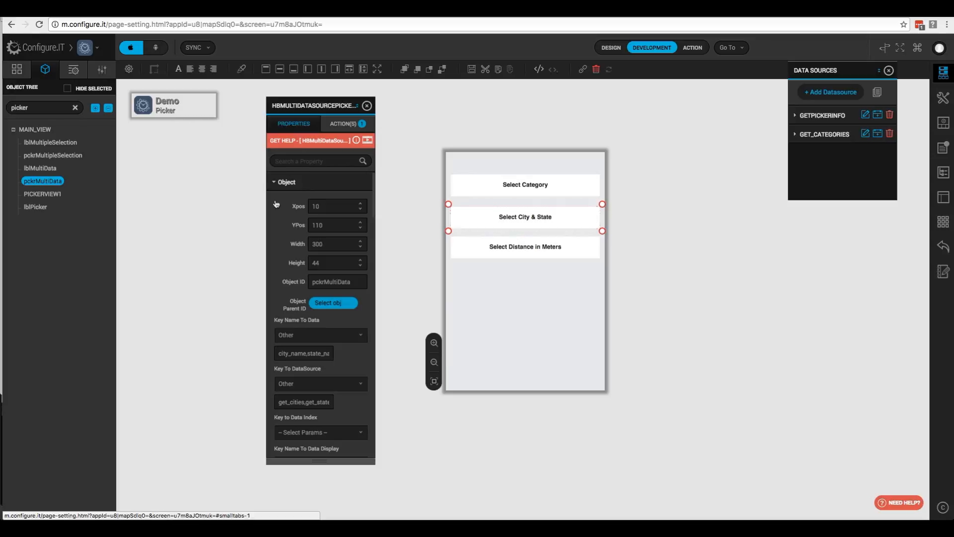
scroll(314, 352, "down", 2)
scroll(314, 352, "down", 3)
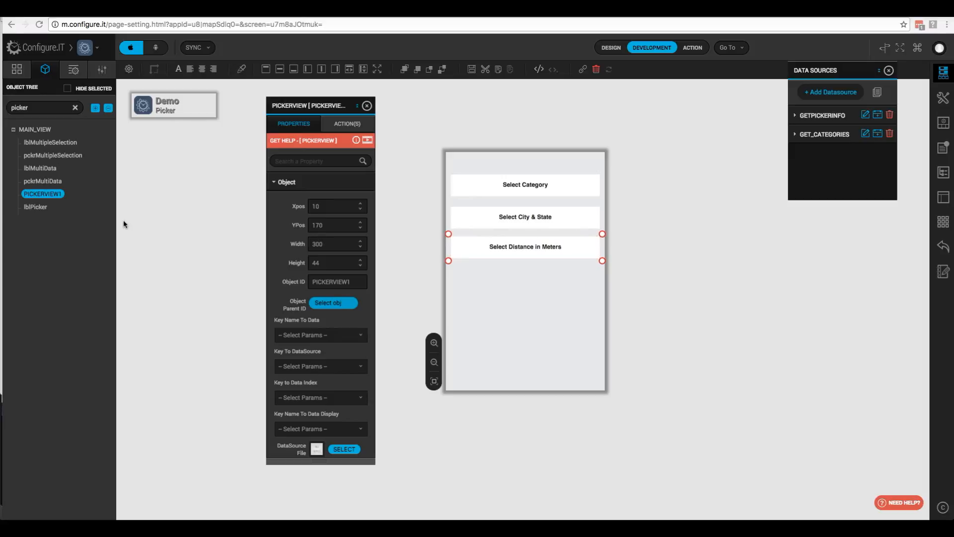
left_click(37, 209)
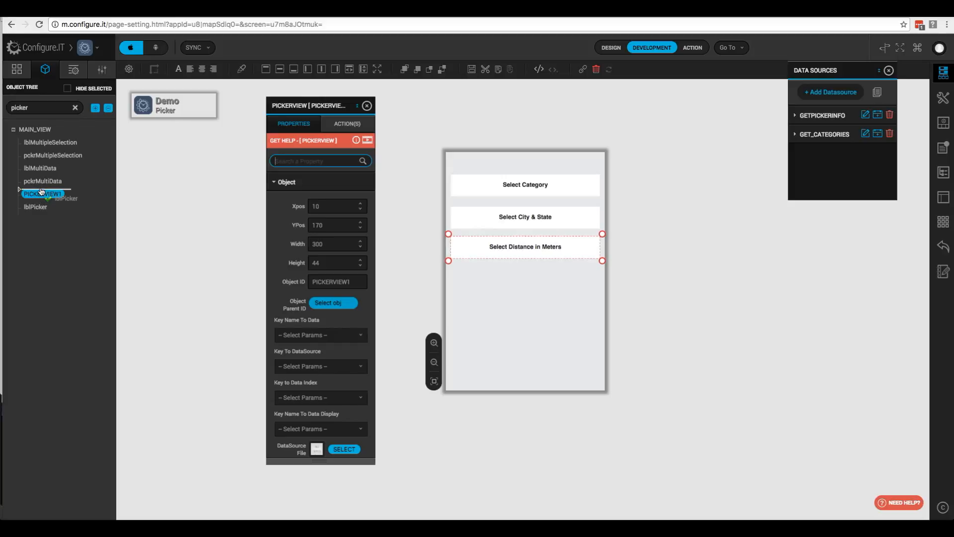
left_click_drag(37, 206, 35, 191)
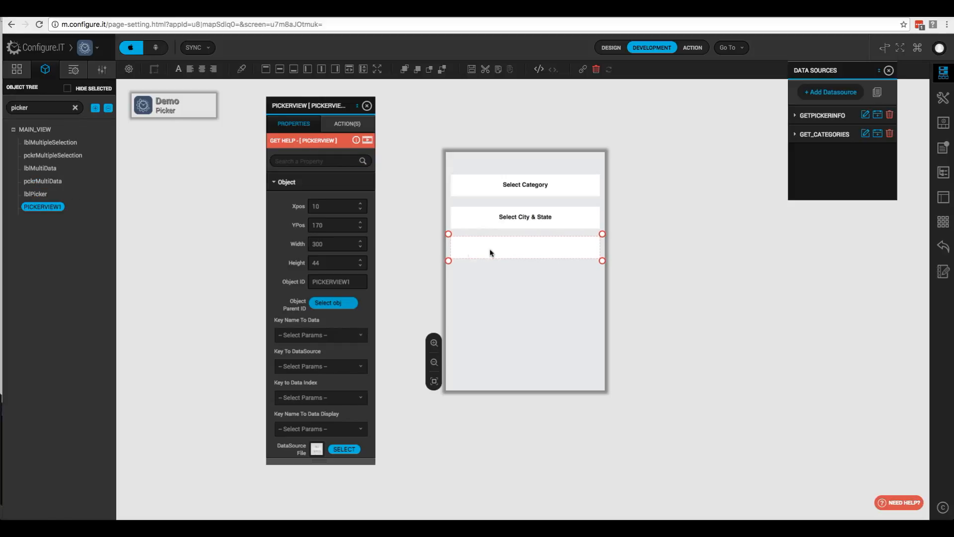
- Set PICKERVIEW1's Background Color to None, found via a 'col' property search
left_click(305, 163)
type("colro")
key("BackSpace")
key("BackSpace")
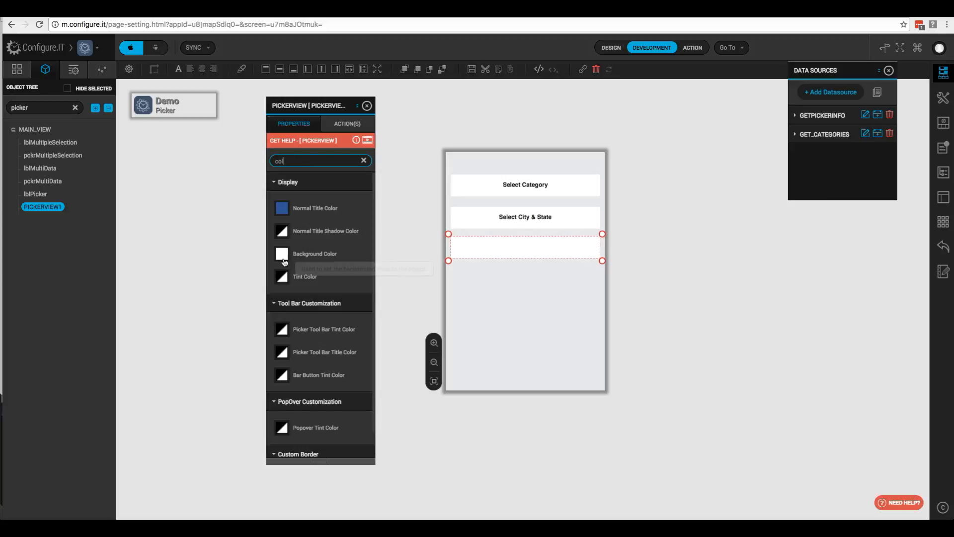
left_click(299, 263)
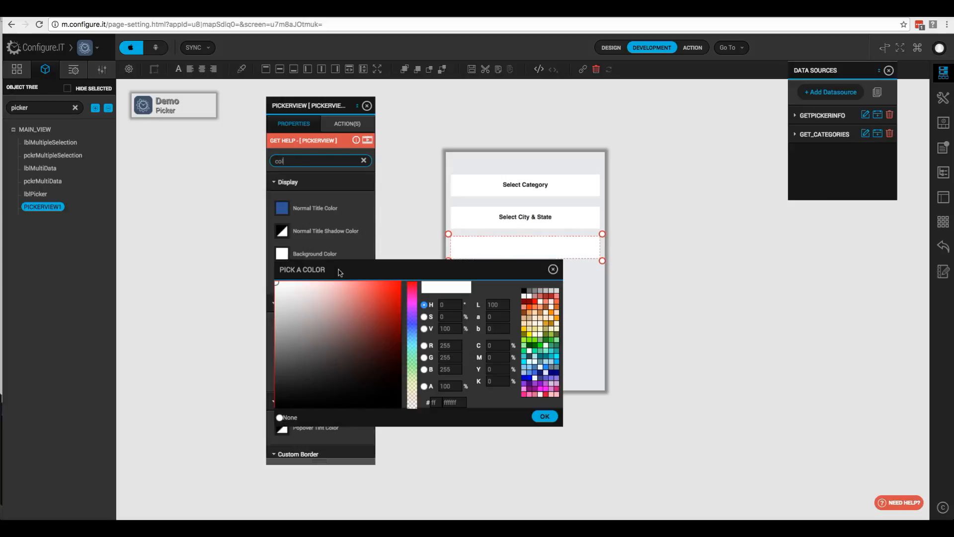
left_click(279, 417)
left_click(545, 417)
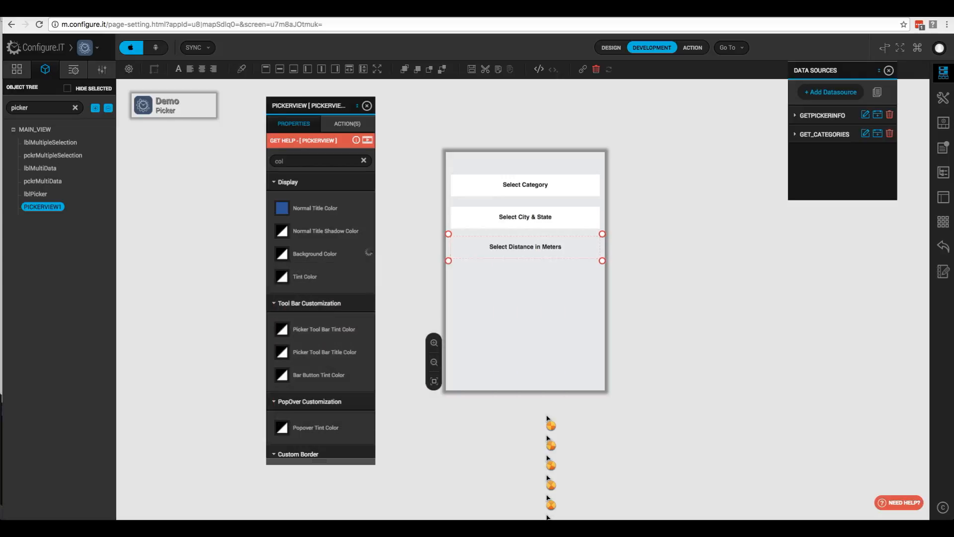
- Give lblPicker a white Background Color
left_click(35, 194)
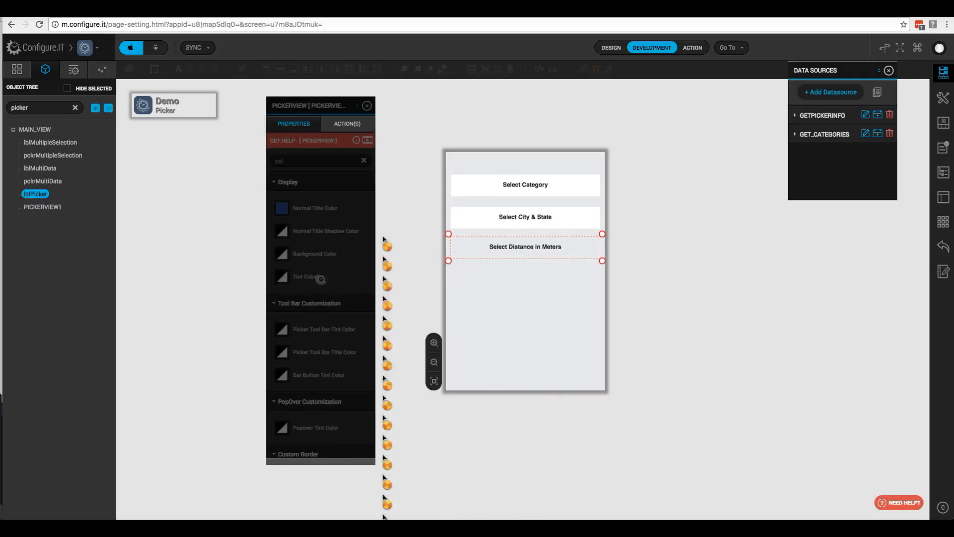
left_click(282, 306)
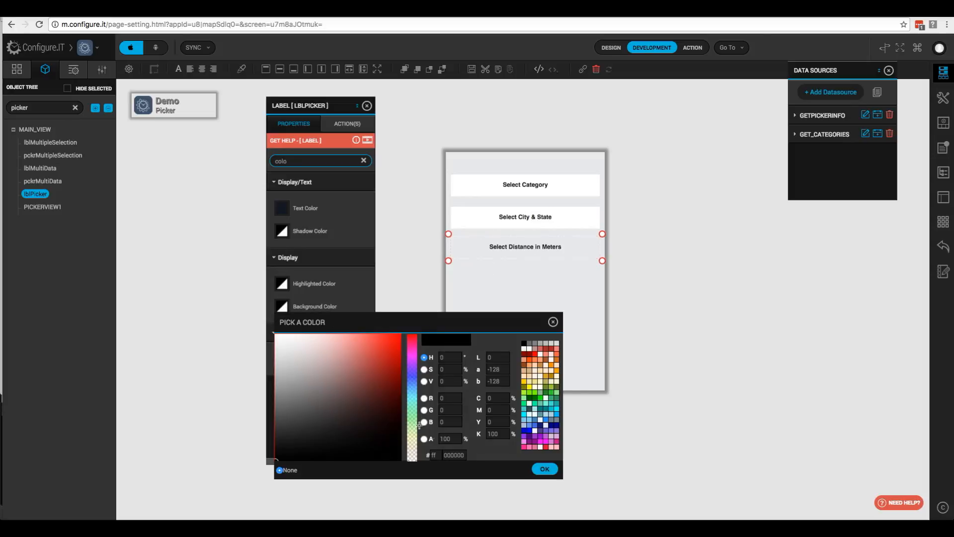
left_click(538, 416)
left_click(545, 468)
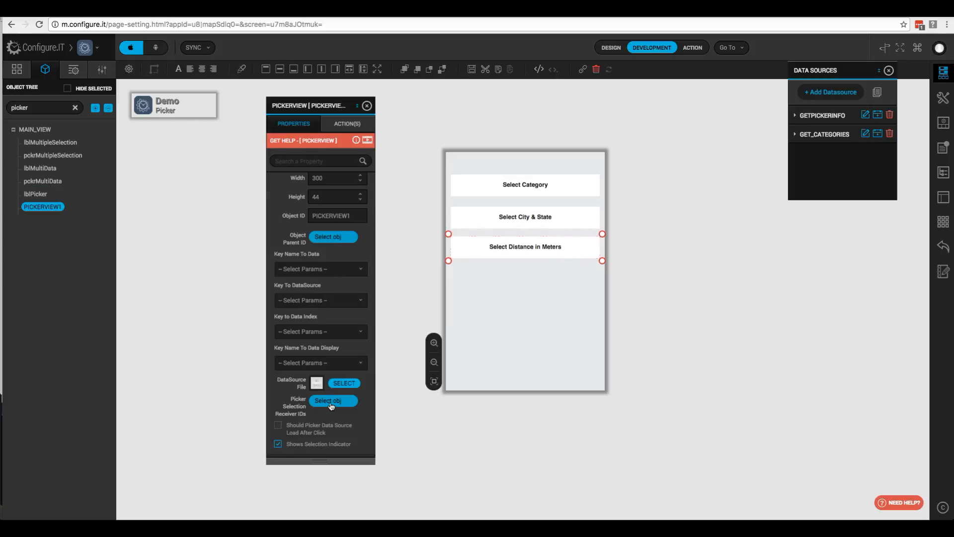
- Set PICKERVIEW1's Picker Selection Receiver IDs to lblPicker and save
left_click(331, 402)
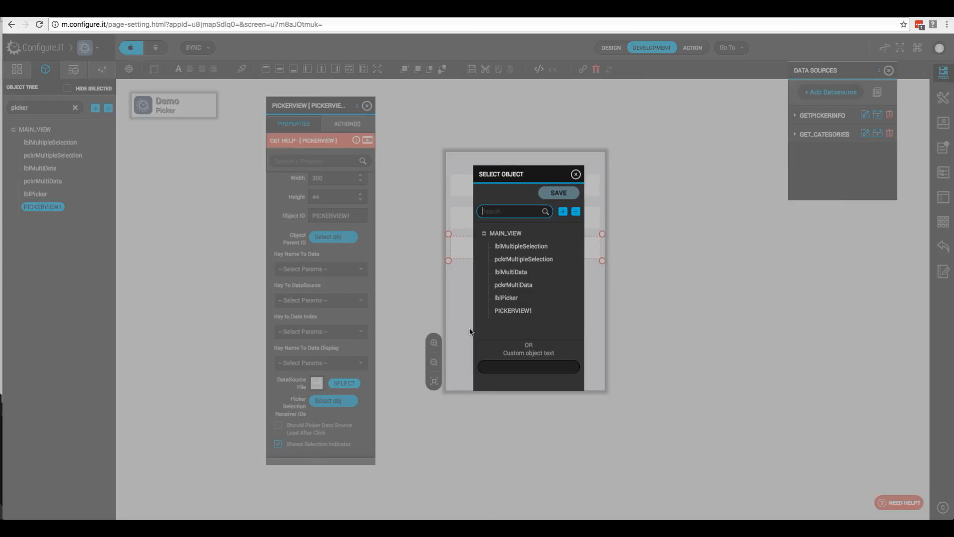
left_click(458, 298)
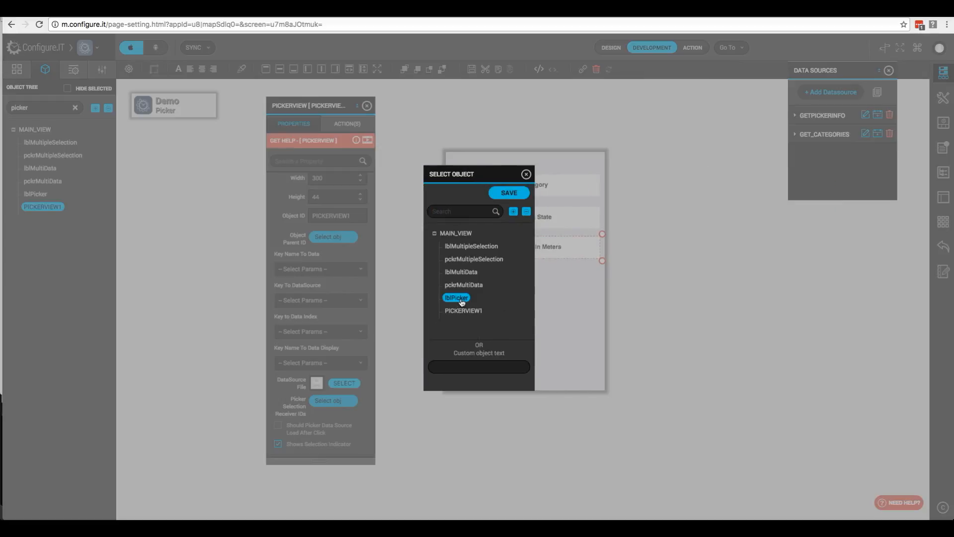
left_click(509, 194)
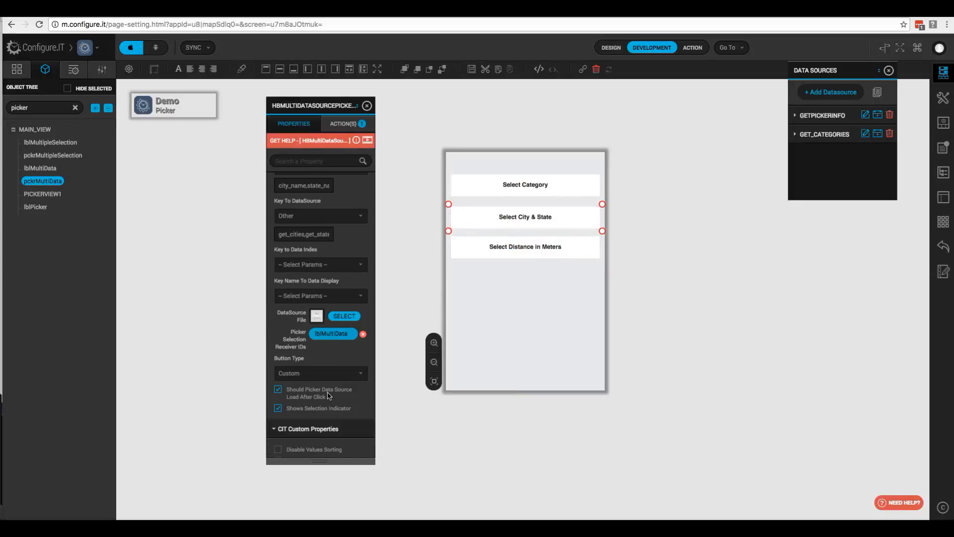